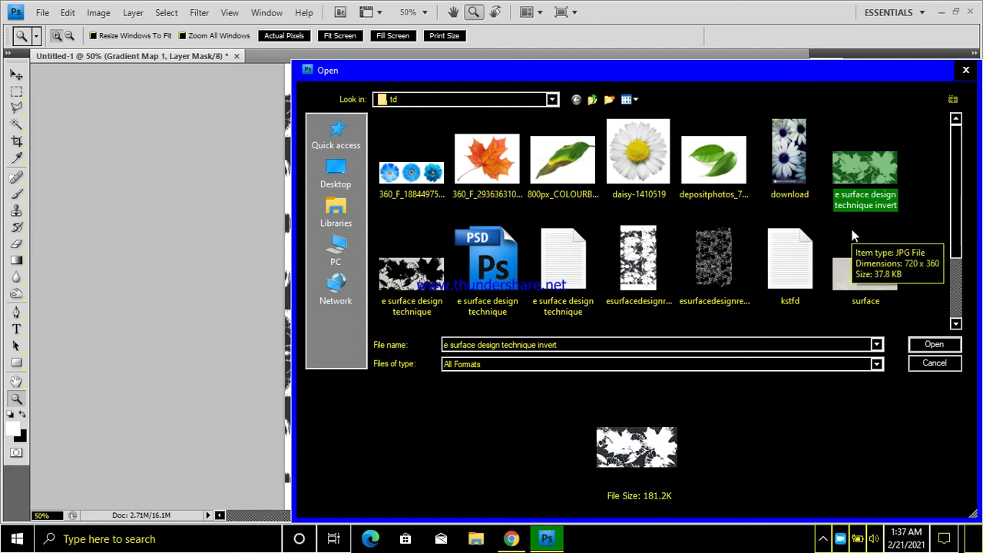
- Open the image "e surface design technique invert" from the td folder
double_click(874, 159)
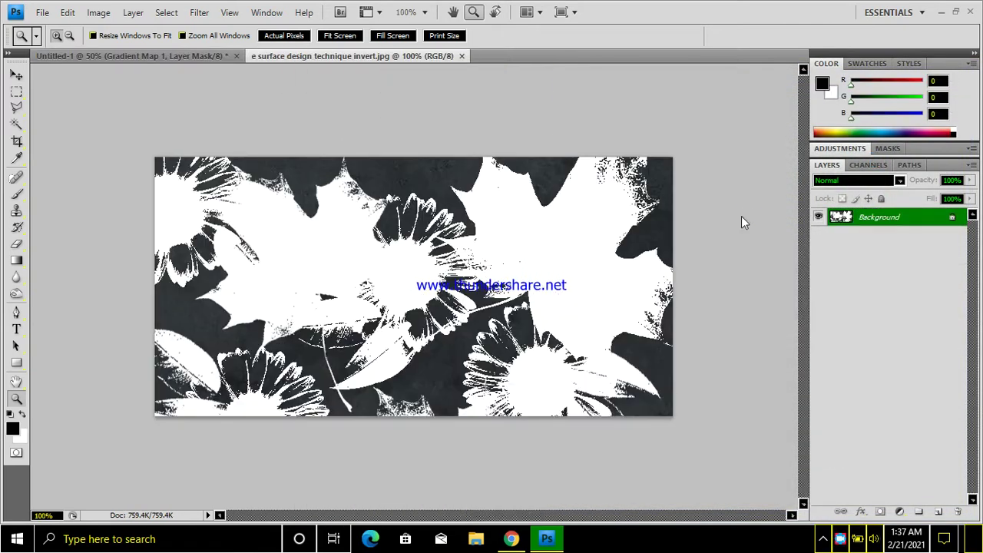
left_click(425, 257, "alt")
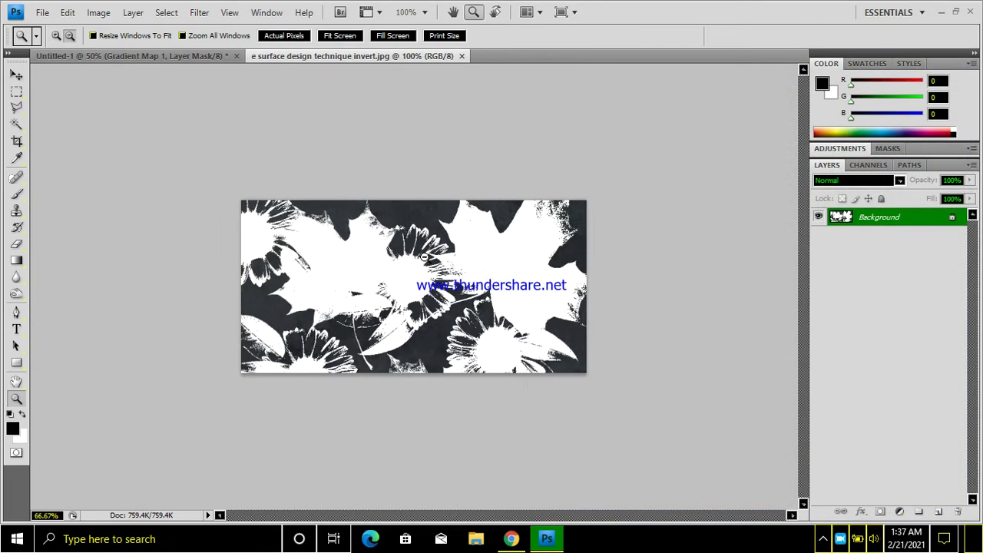
left_click(425, 258, "alt")
left_click(425, 257, "alt")
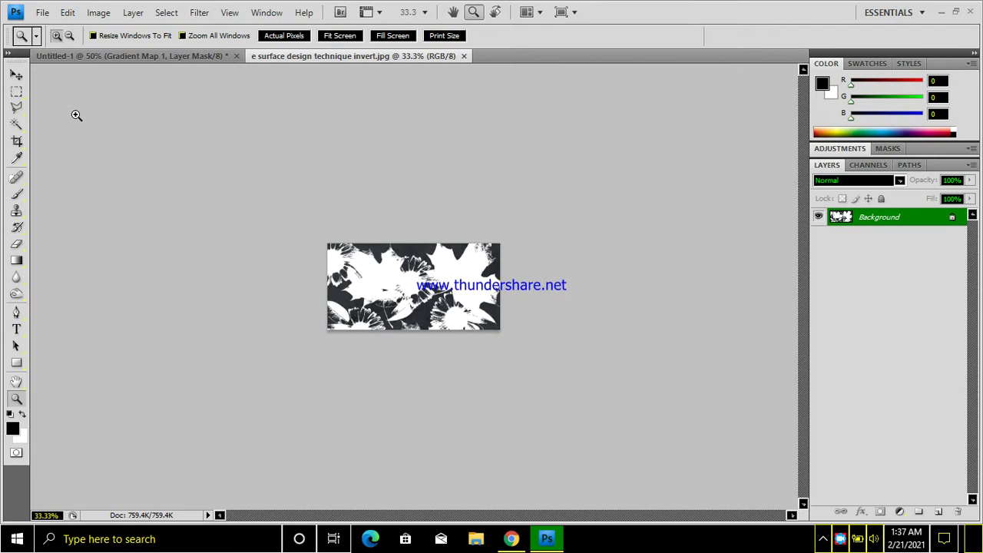
left_click(17, 92)
left_click_drag(433, 315, 559, 355)
left_click(556, 270)
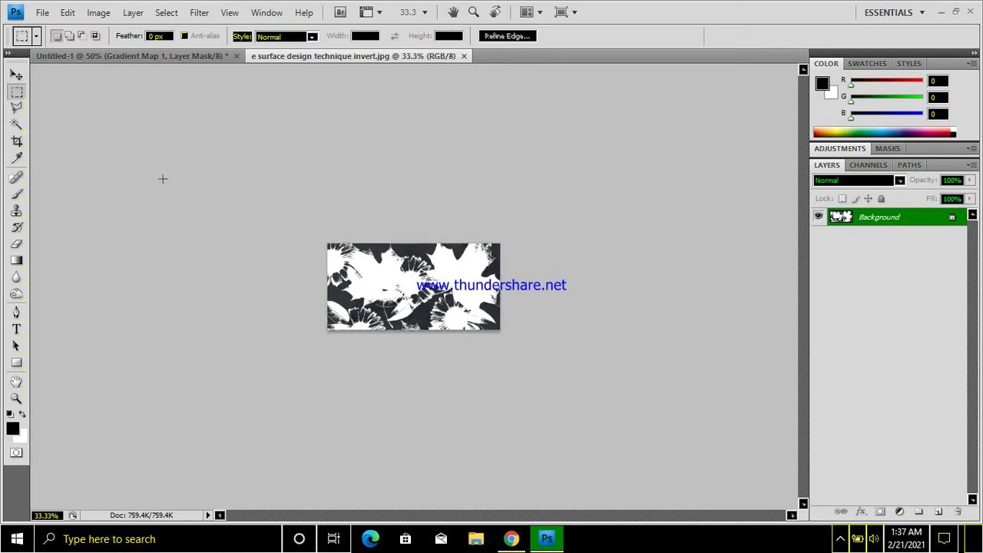
- Extend the canvas equally above and below the floral image with the Crop tool, keeping its width
left_click(17, 140)
left_click_drag(313, 220, 616, 401)
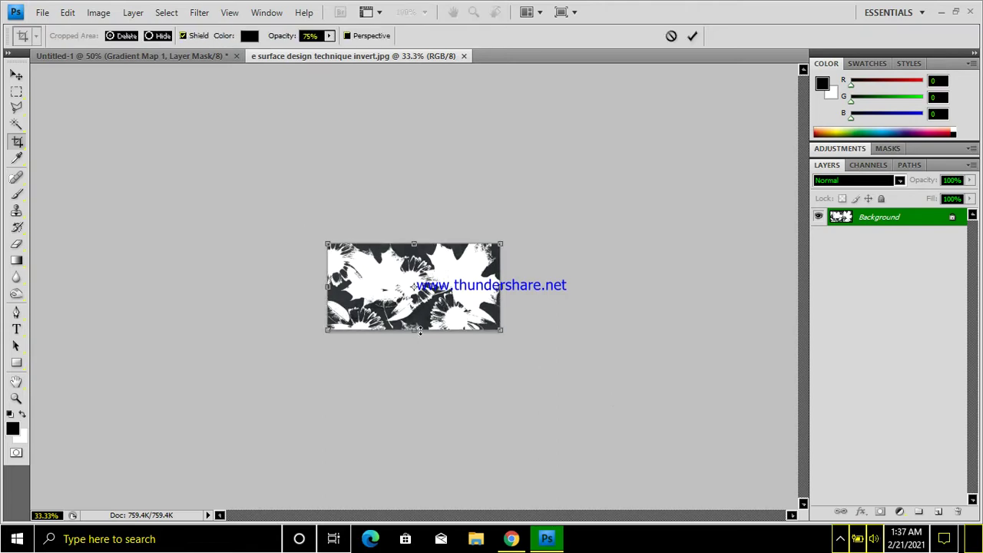
left_click_drag(421, 329, 431, 467)
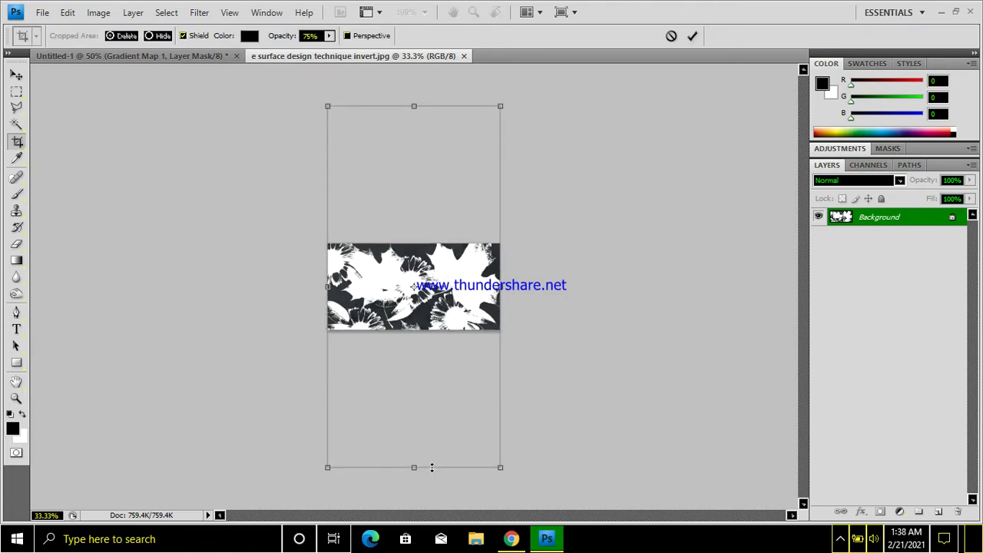
key("Return")
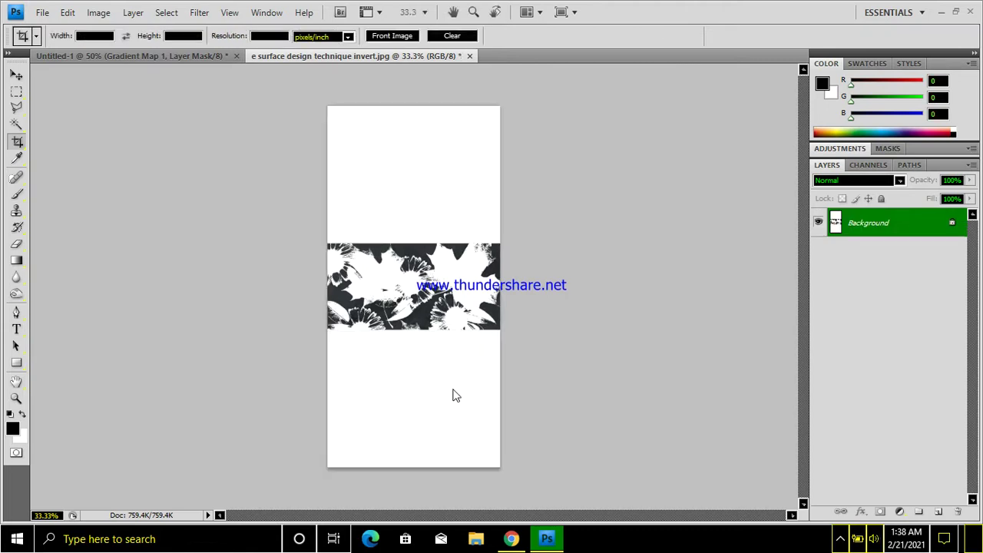
- Add a copy of the floral strip on a new layer and place it just below the original strip
key("ctrl+j")
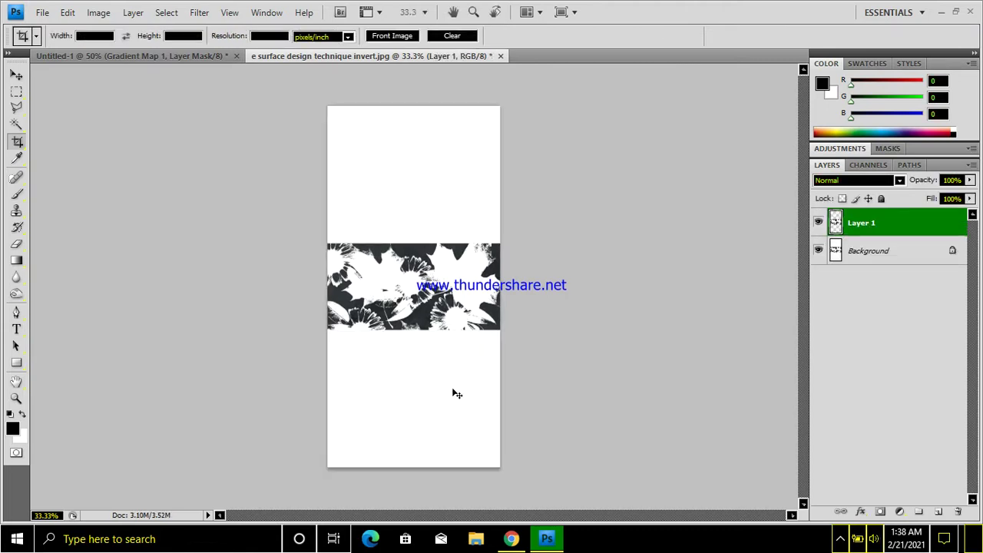
left_click(16, 74)
left_click_drag(402, 305, 423, 388)
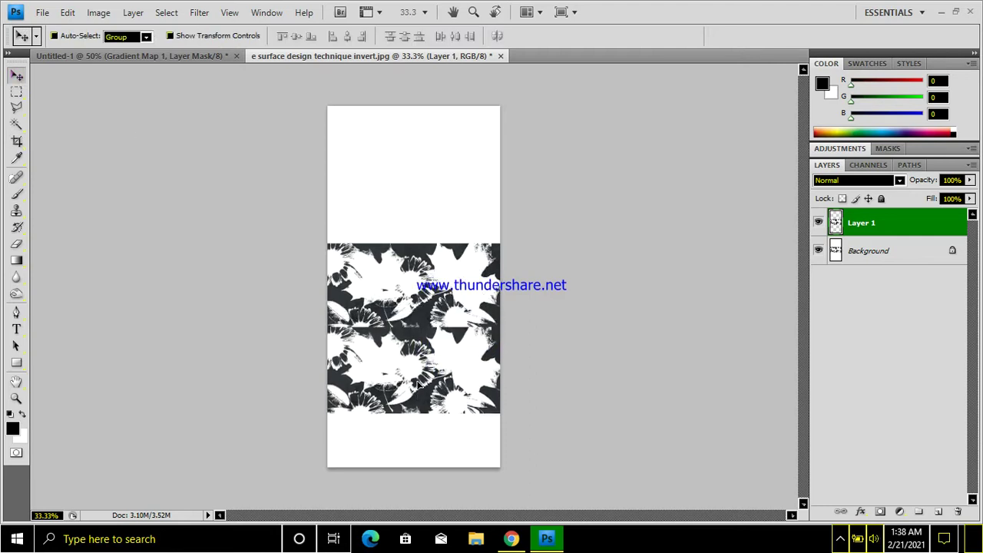
- Flip the lower copy of the floral strip vertically to mirror the original
key("ctrl+t")
right_click(421, 390)
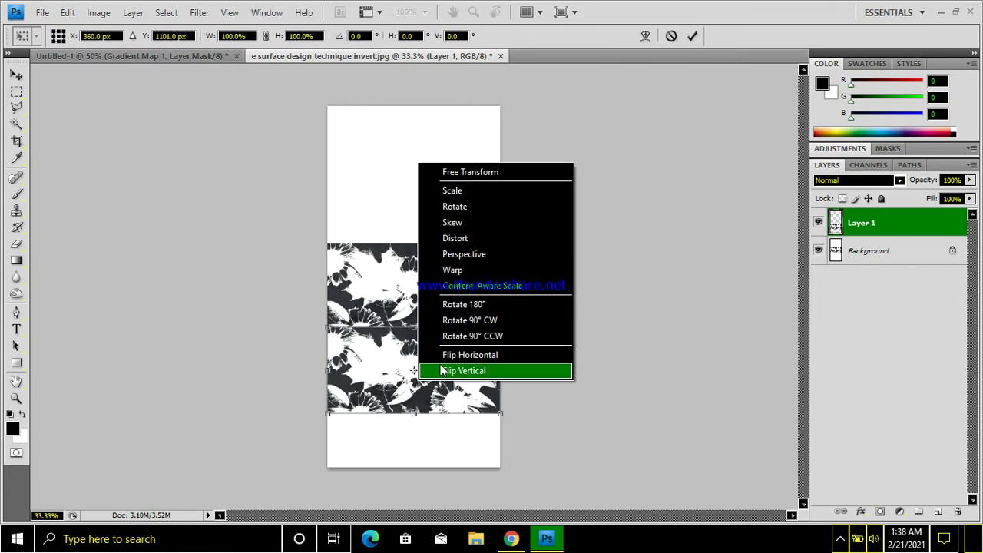
left_click(443, 370)
key("Return")
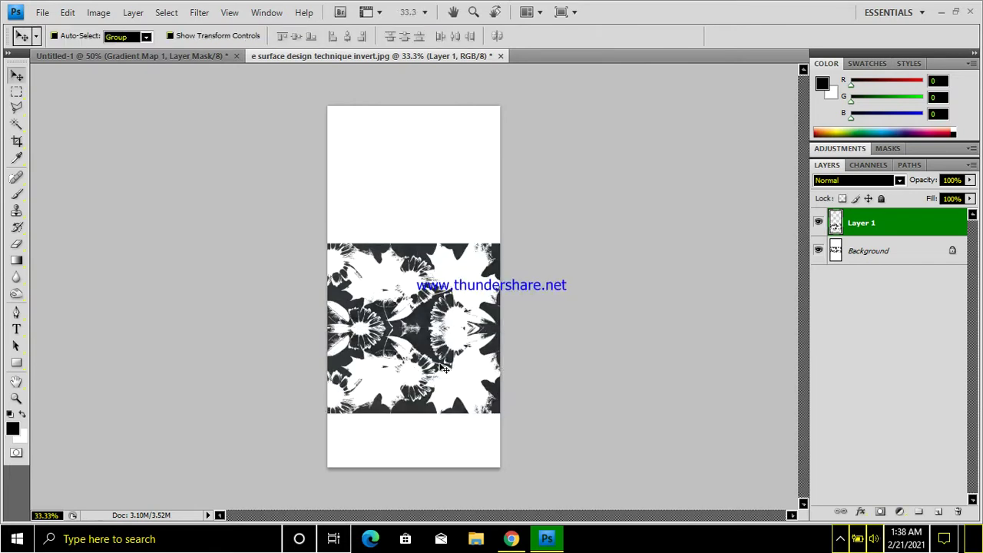
- Adjust the flipped lower strip's vertical position until its upper edge meets the original strip without a gap
left_click_drag(438, 353, 438, 357)
key("z")
left_click(435, 354)
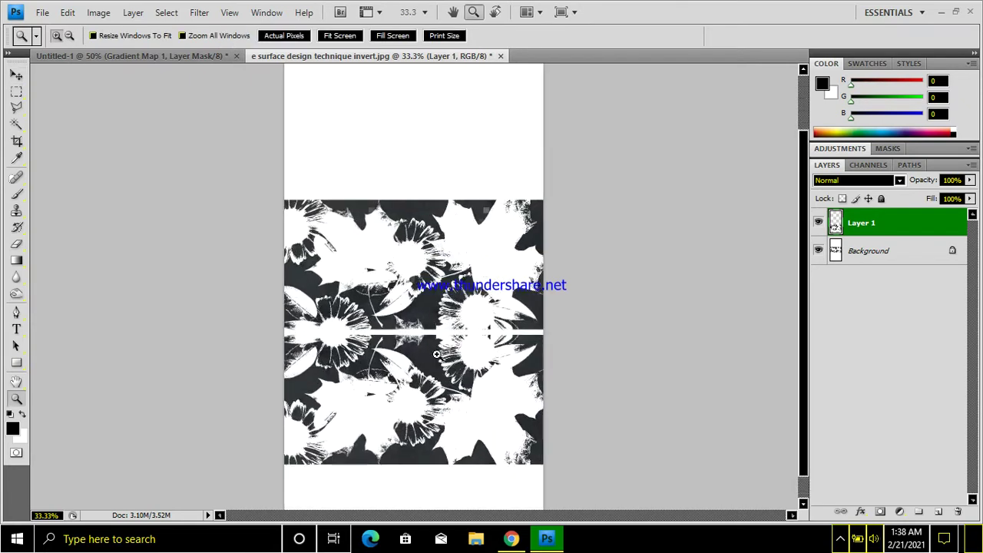
left_click(19, 77)
key("shift+Up")
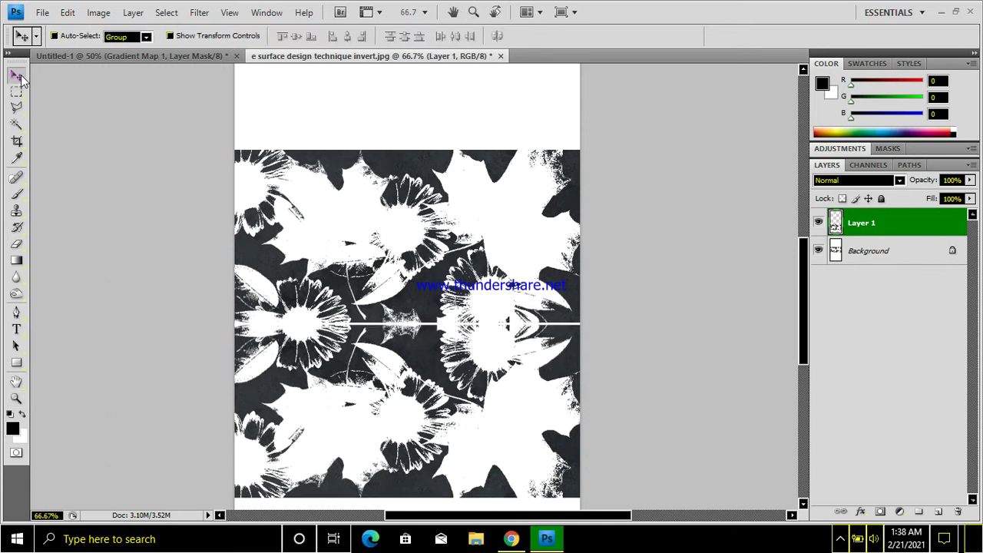
key("Up")
key("Up")
key("Up")
key("Up")
key("Up")
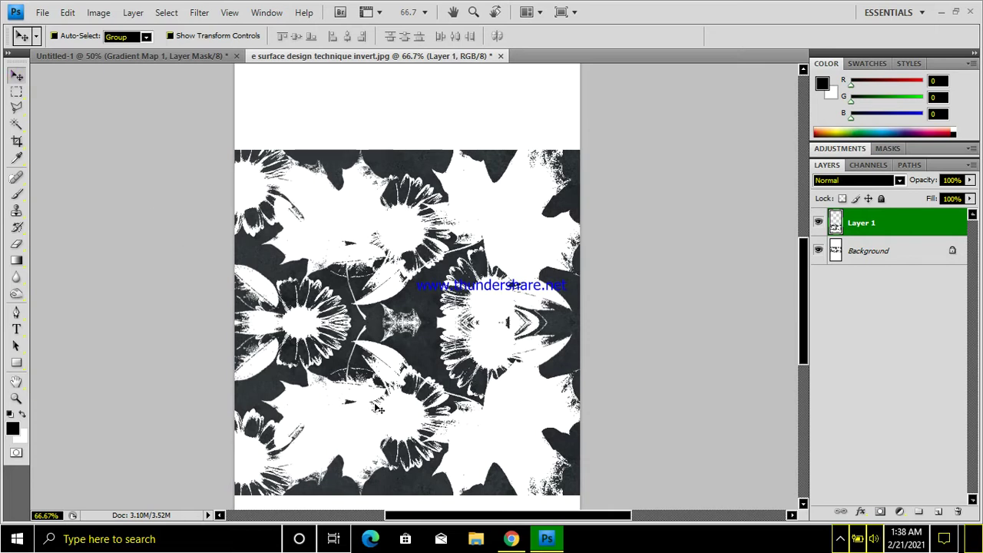
- Paste another copy of the floral strip and place it directly above the original strip
key("ctrl+v")
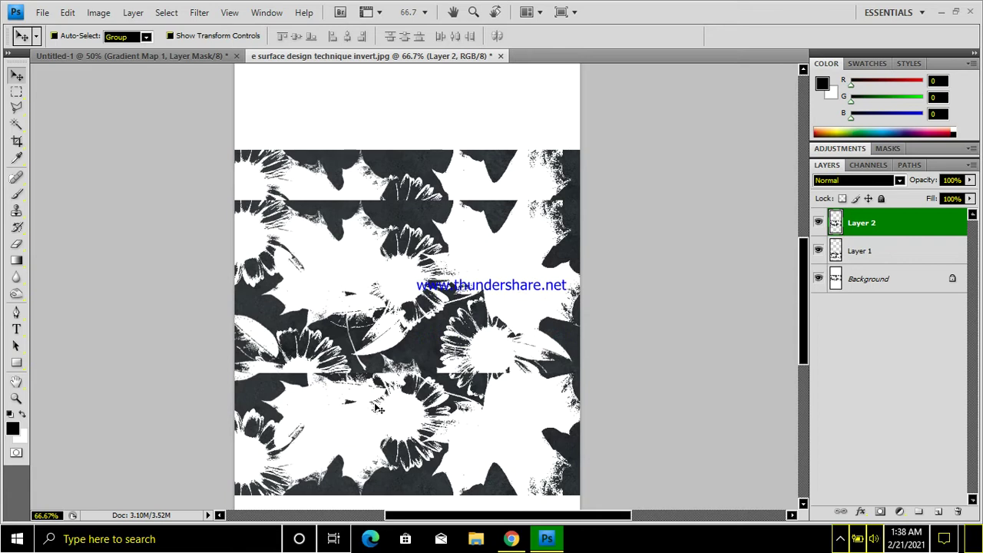
left_click_drag(370, 285, 362, 155)
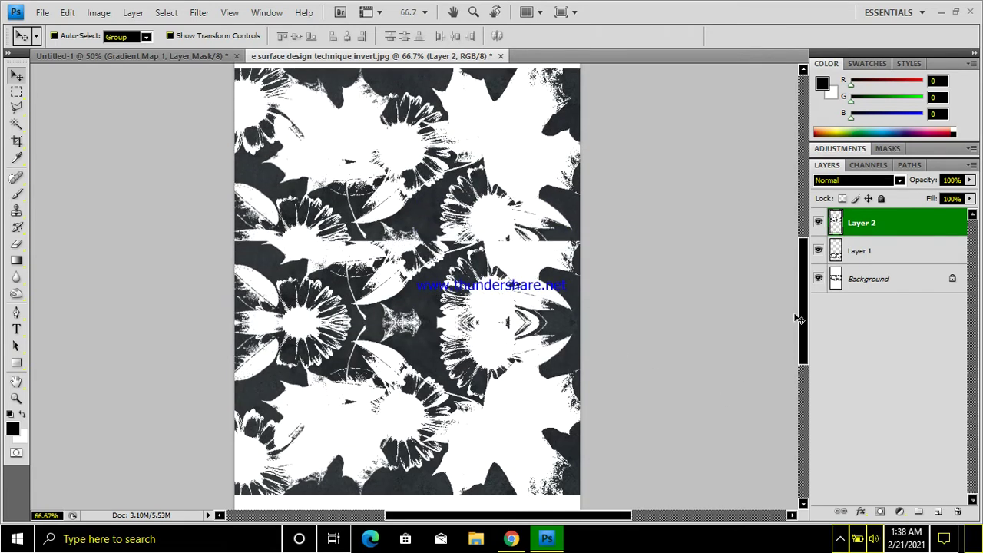
left_click_drag(801, 309, 799, 282)
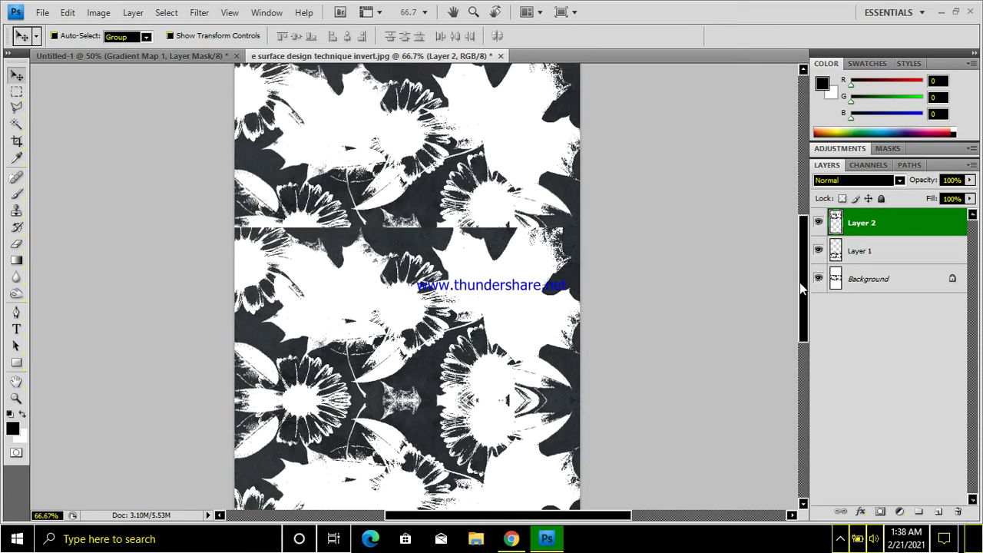
- Flip the upper copy of the floral strip vertically to mirror the original
key("ctrl+t")
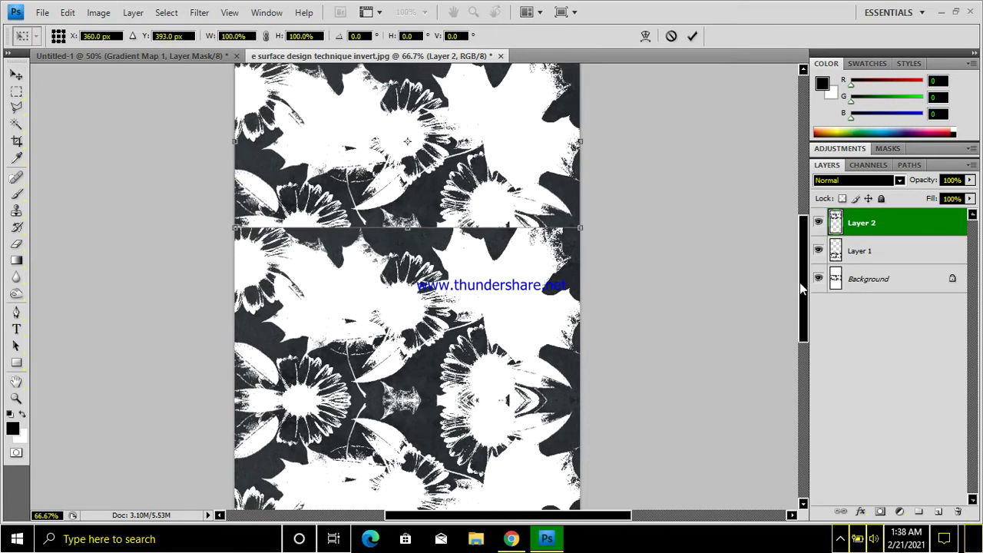
right_click(526, 199)
left_click(580, 409)
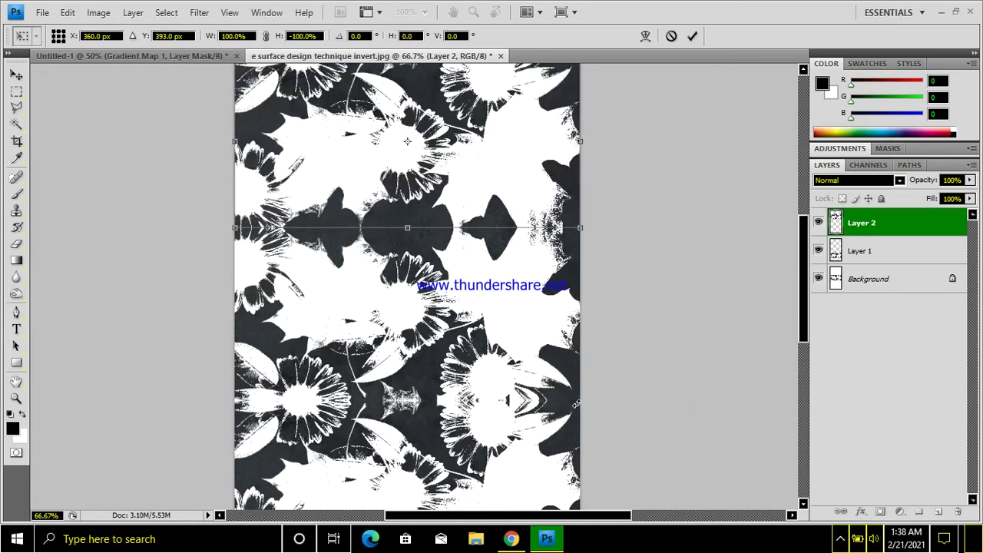
key("Return")
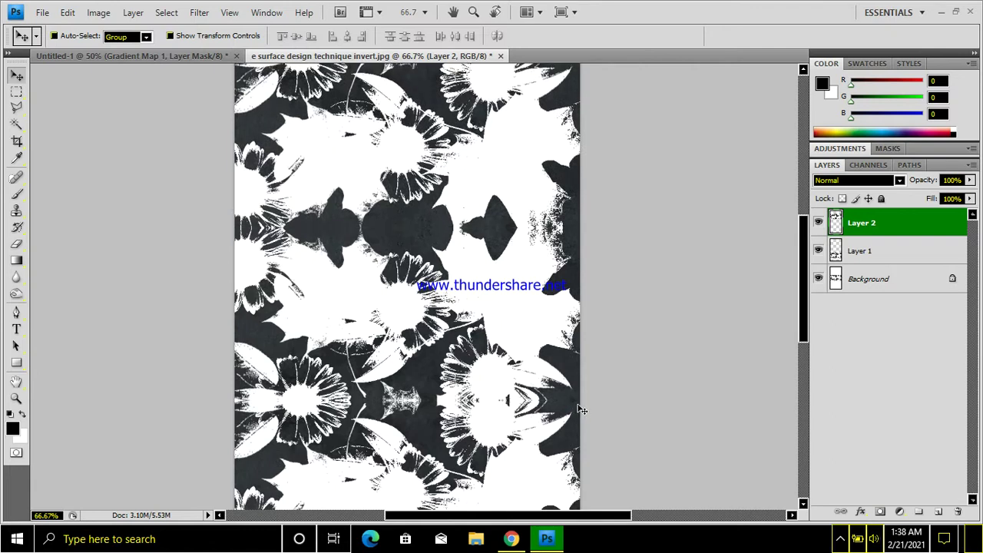
key("z")
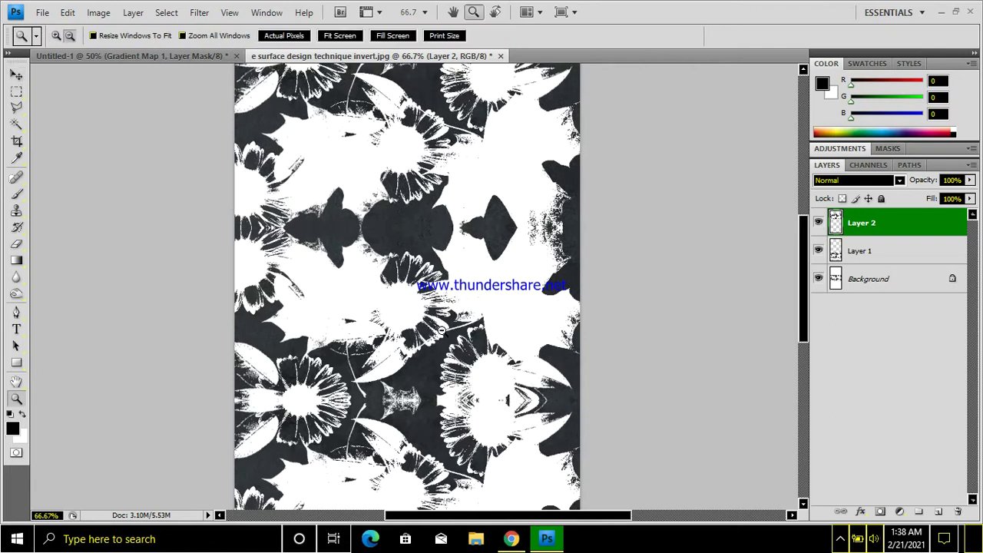
left_click(441, 330, "alt")
left_click(434, 329, "alt")
left_click(425, 329, "alt")
left_click(425, 329)
left_click(422, 328)
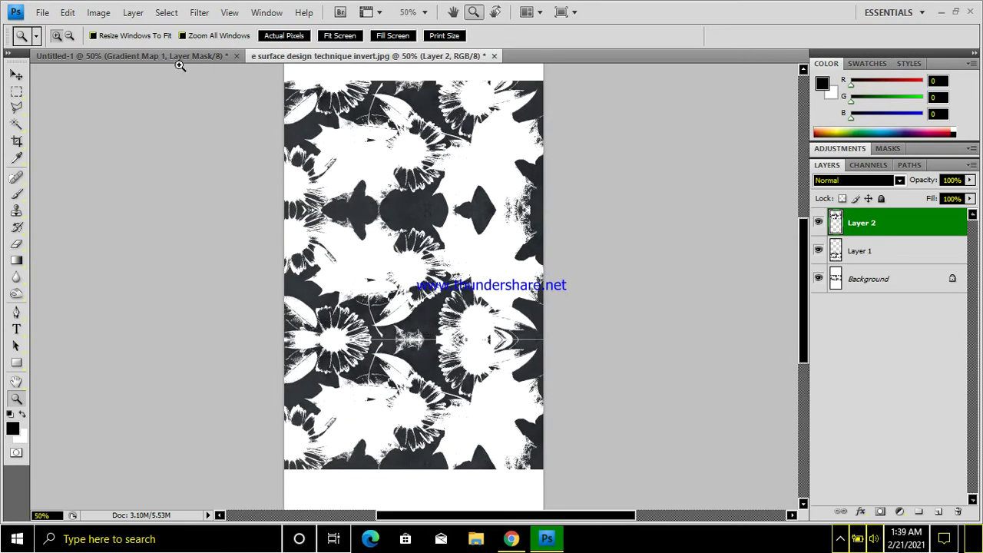
- Switch to the Untitled-1 document and hide Layer 1 and all its copies, leaving only the Background visible
left_click(168, 61)
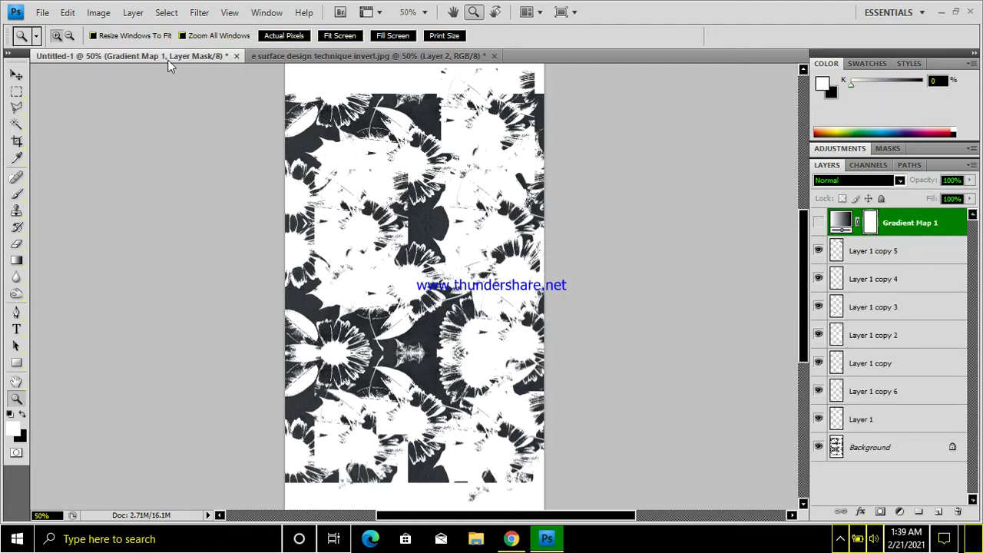
left_click_drag(819, 250, 819, 279)
left_click_drag(819, 335, 821, 419)
left_click(819, 307)
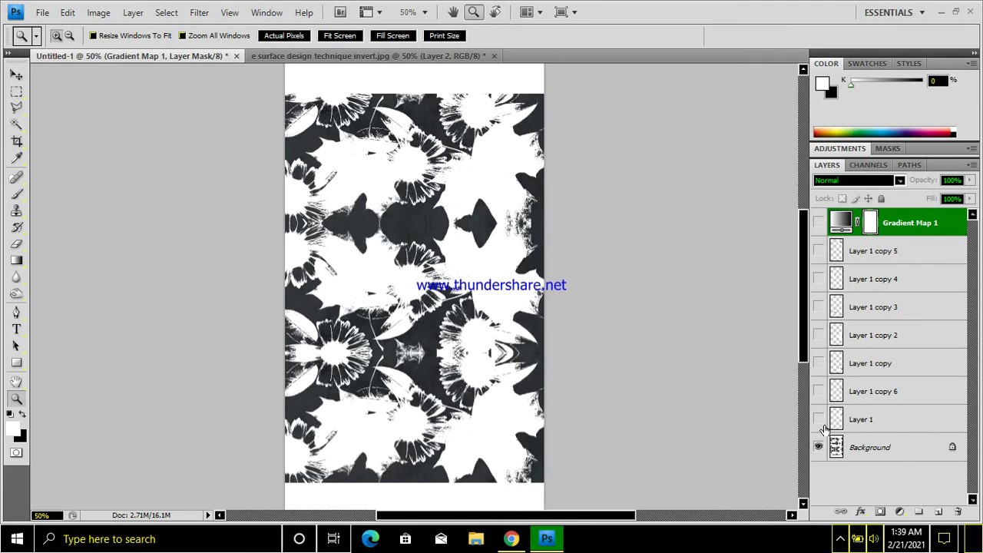
- Show Layer 1 and its copies again one at a time, from the lowest layer up to Layer 1 copy 5
left_click(818, 419)
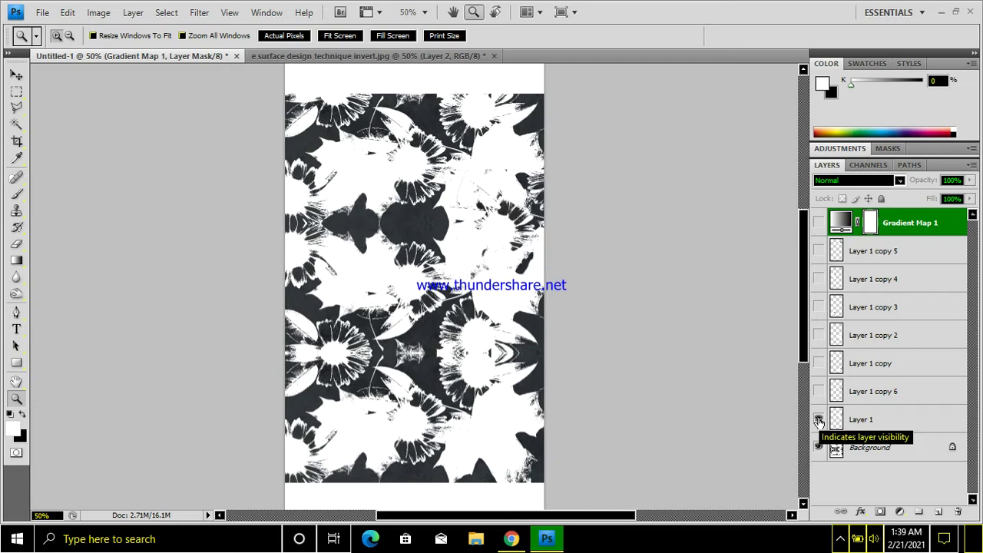
left_click(819, 391)
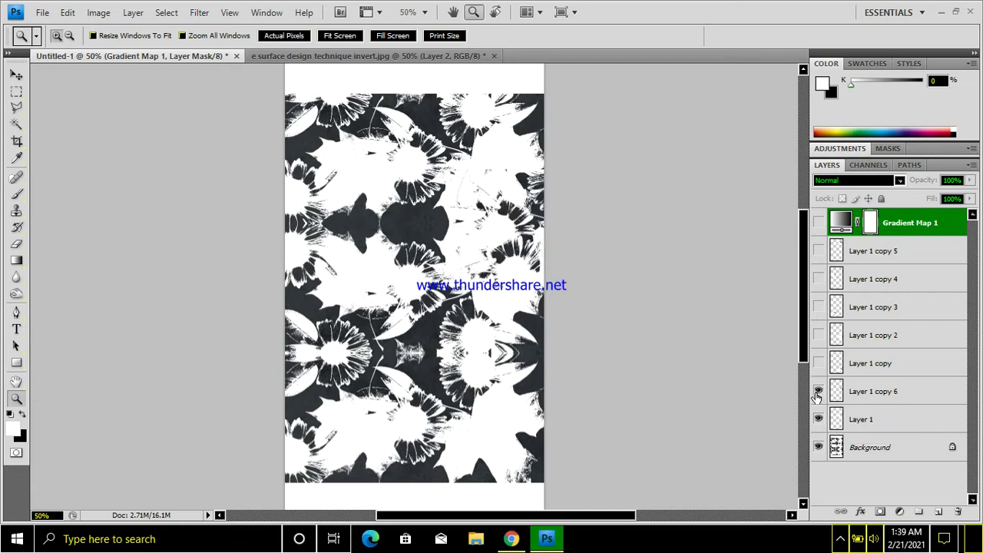
left_click(819, 363)
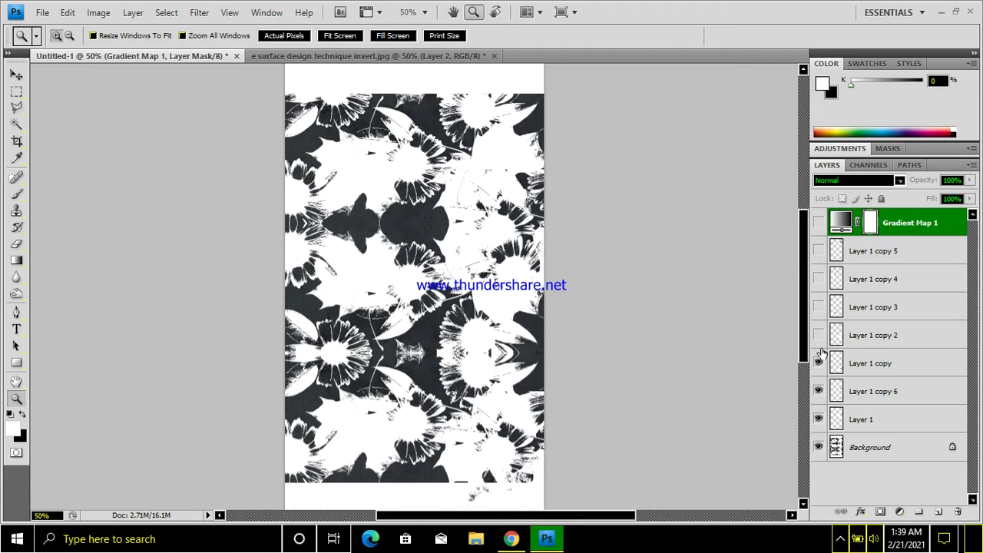
left_click(819, 335)
left_click(819, 307)
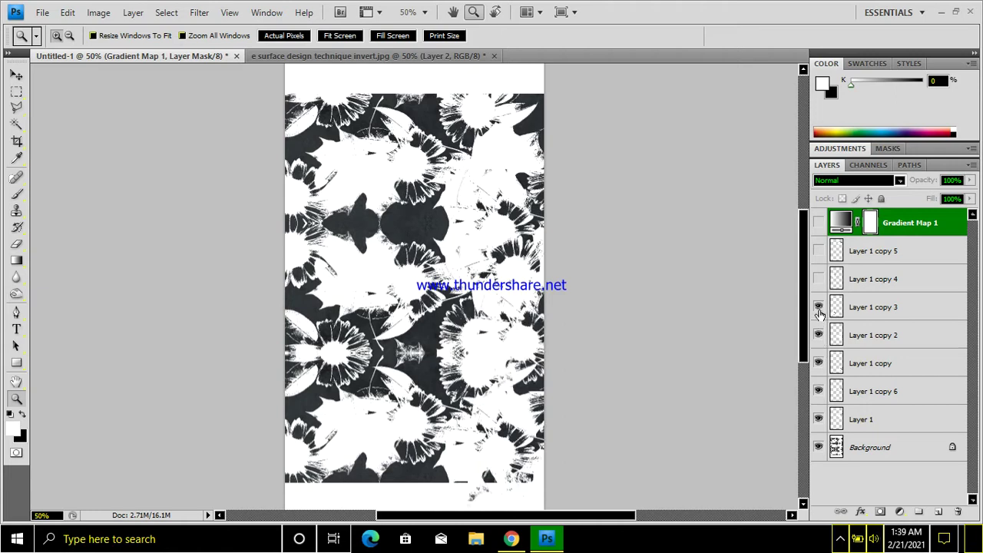
left_click(819, 280)
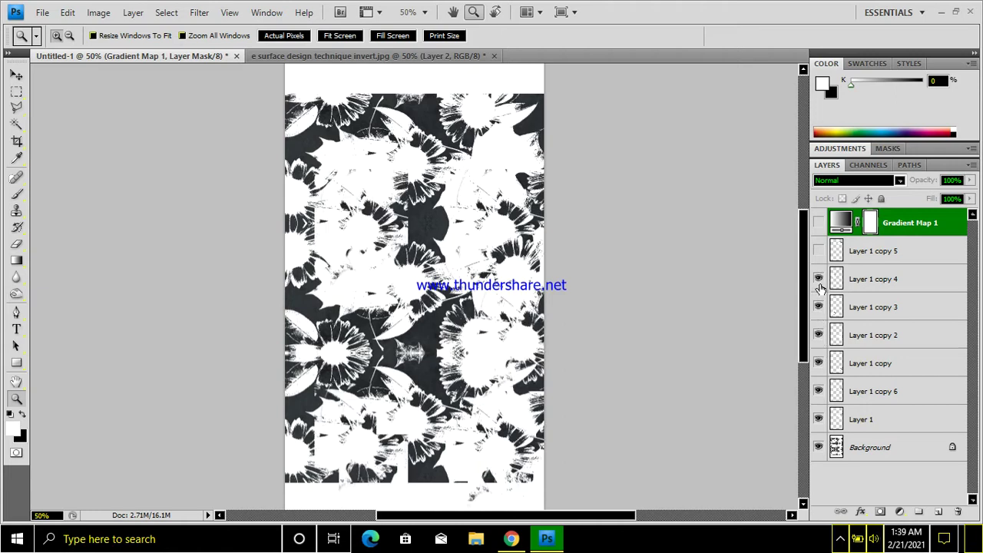
left_click(819, 253)
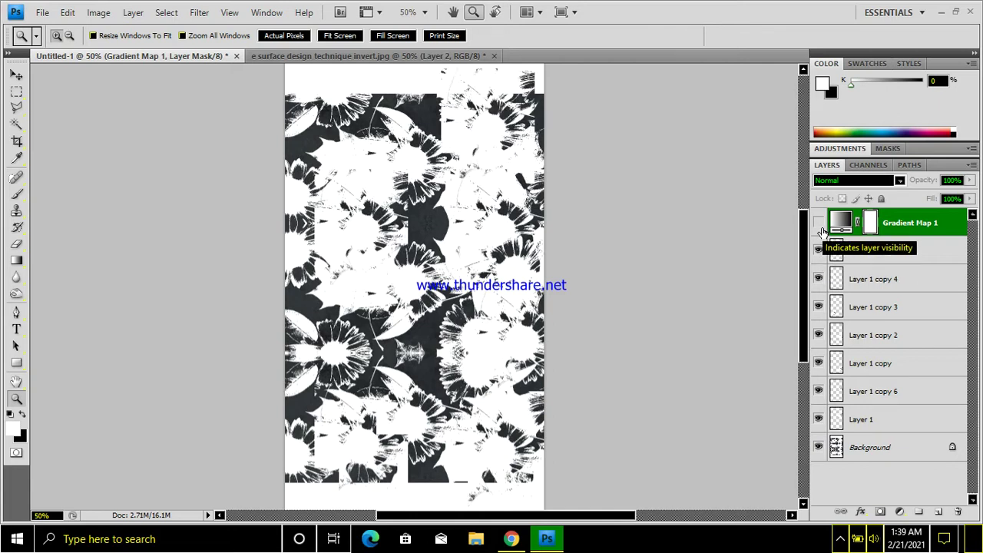
- Preview the Gradient Map 1 effect on the pattern up close, and hide that layer again
left_click(819, 223)
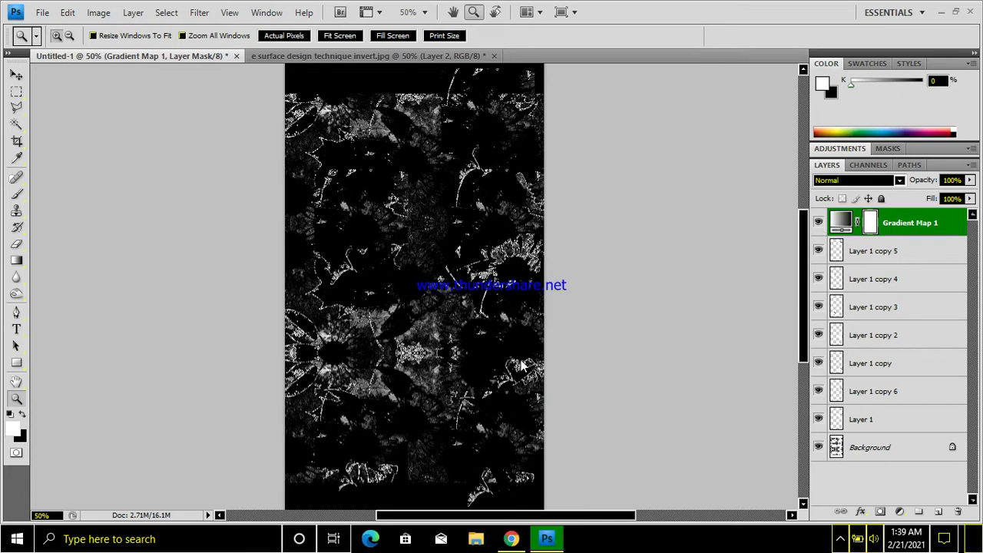
left_click(441, 357)
left_click(408, 313)
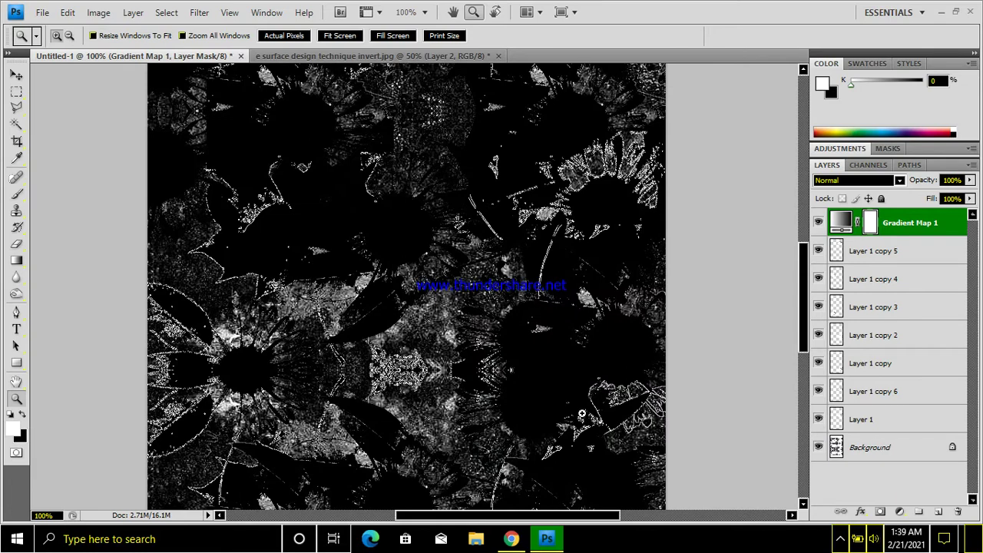
left_click_drag(804, 312, 817, 232)
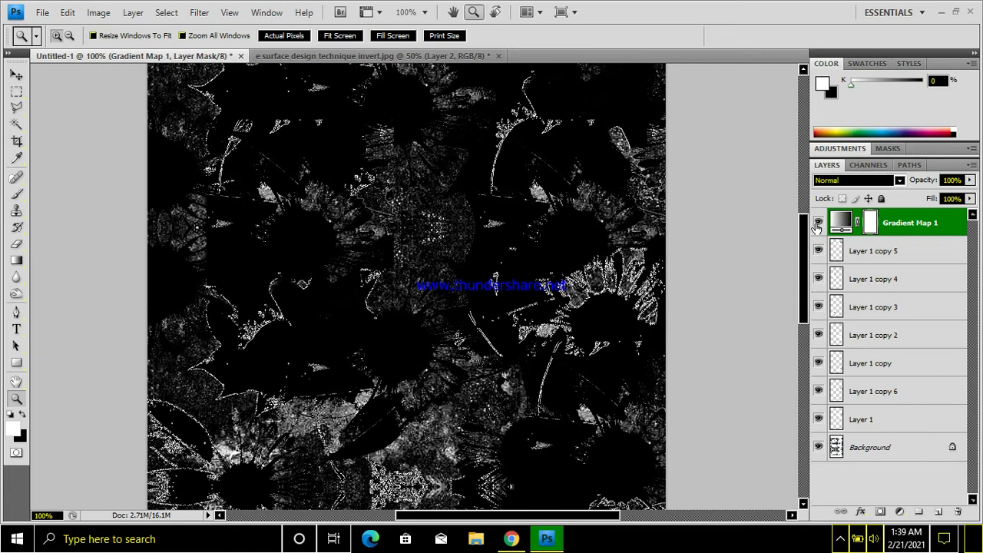
left_click(818, 223)
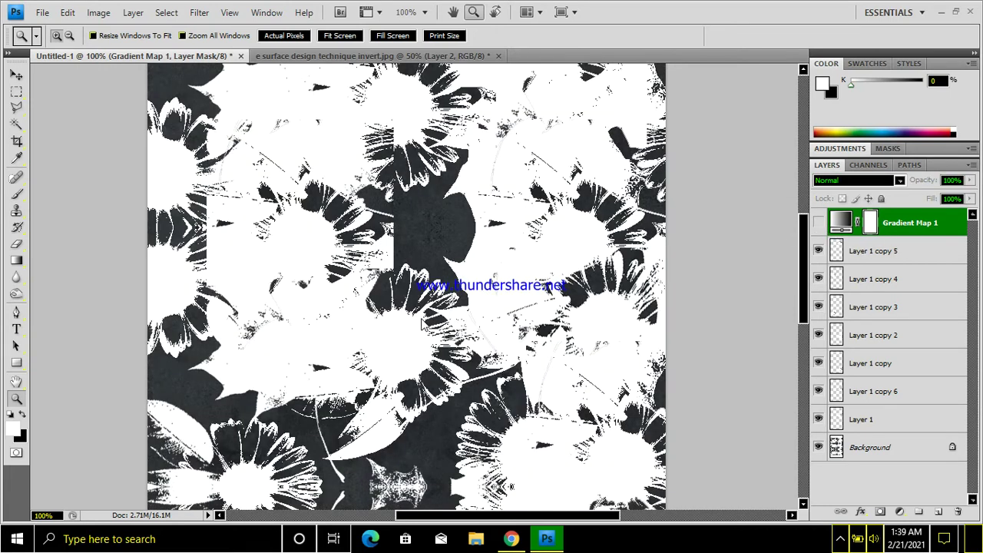
left_click(421, 318, "alt")
left_click(421, 318, "alt")
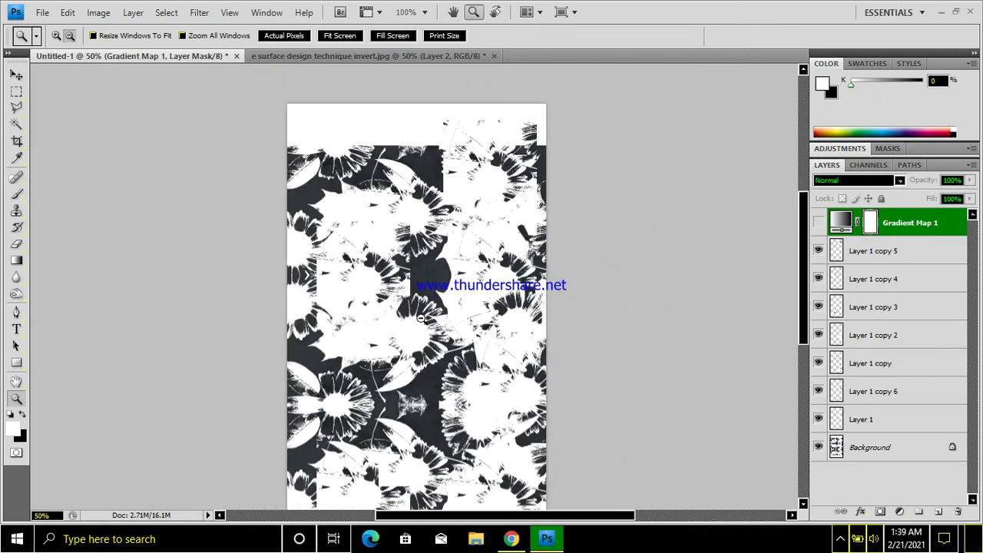
- Add a new Gradient Map adjustment layer above the hidden Gradient Map 1 and open its gradient for editing
left_click(419, 317, "alt")
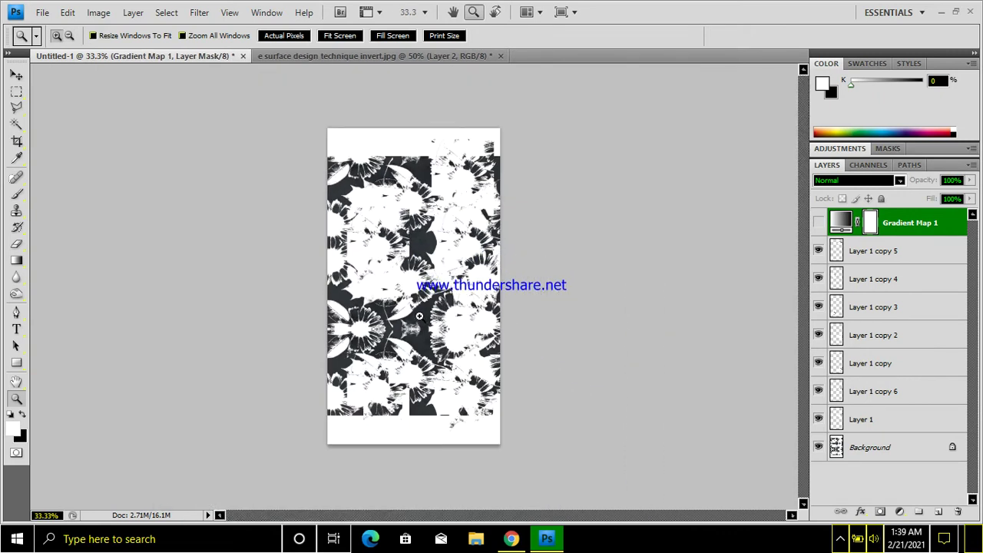
left_click(419, 316)
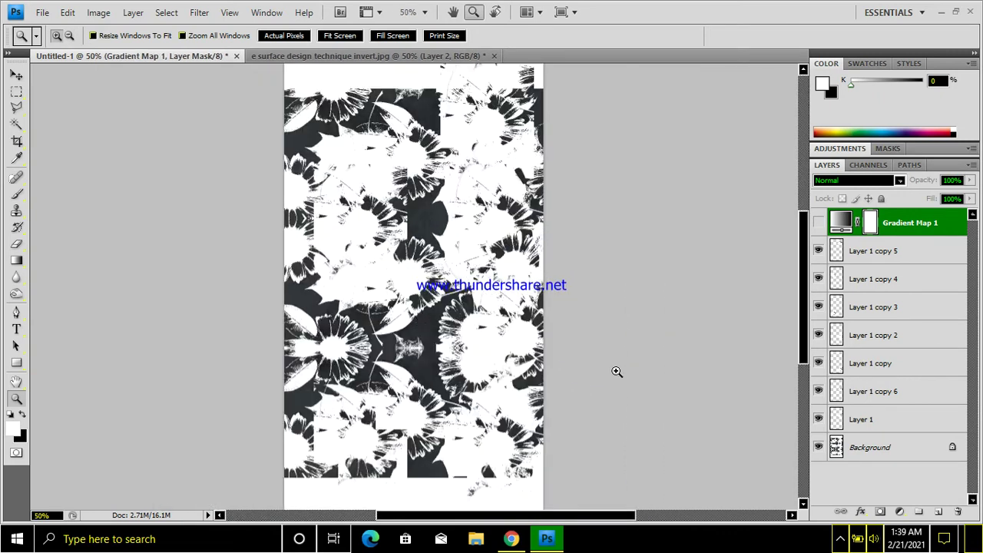
left_click(899, 513)
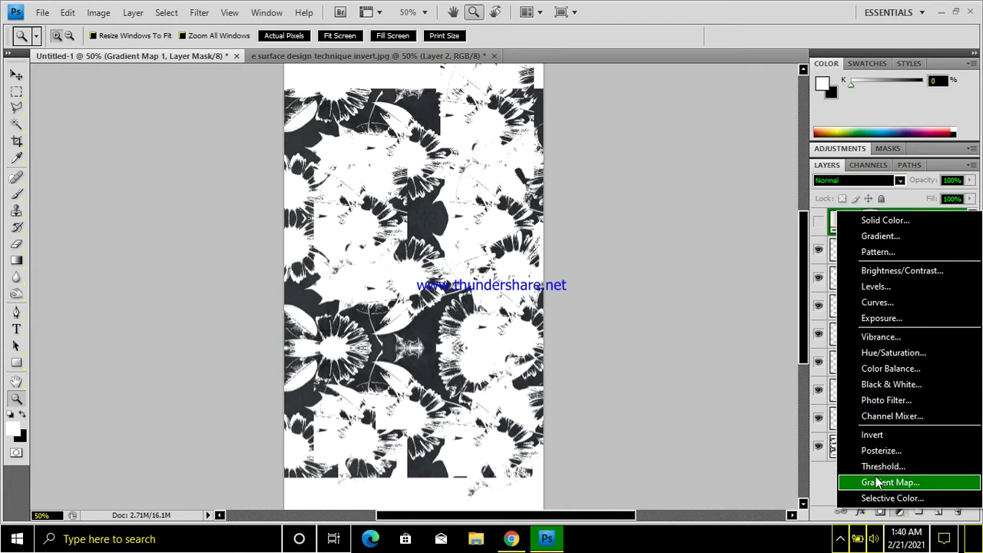
left_click(923, 481)
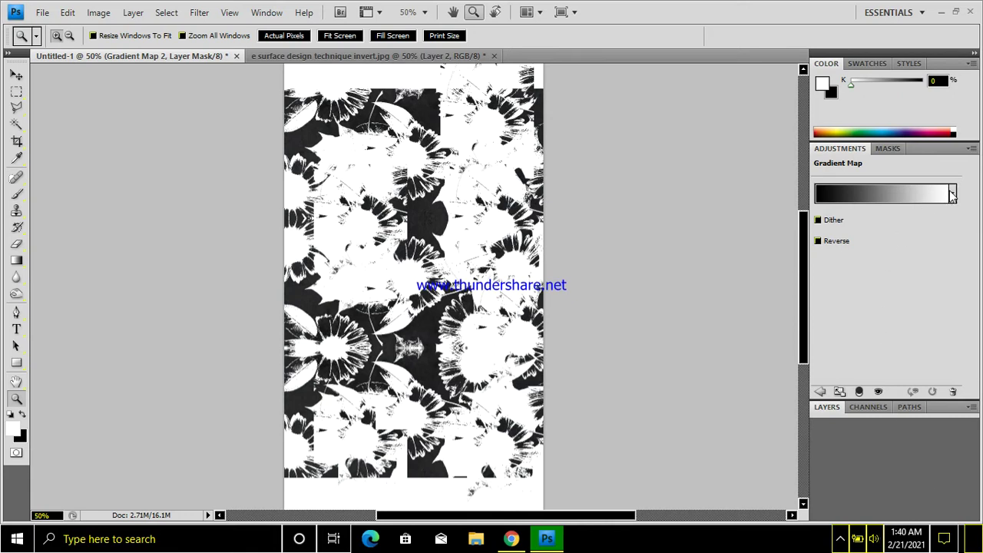
left_click(952, 193)
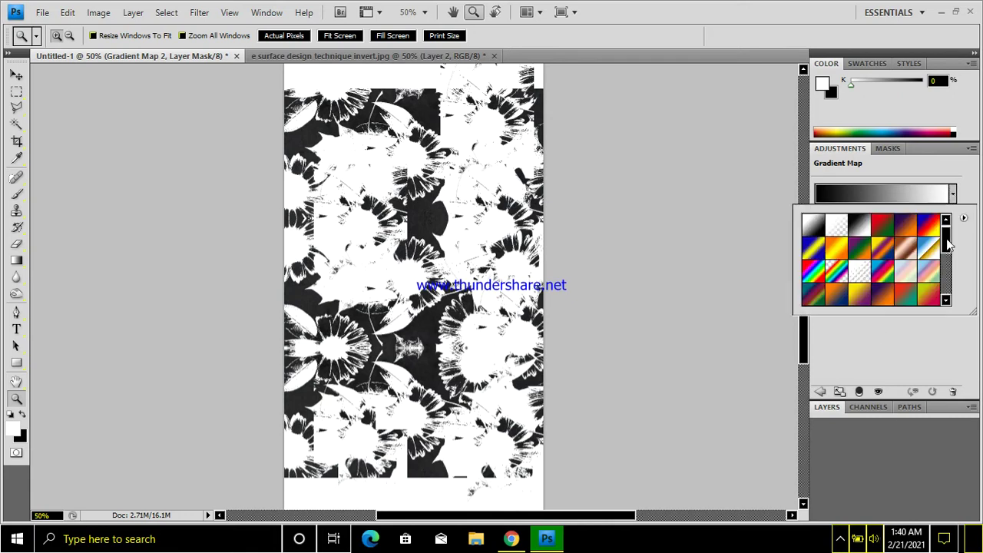
mouse_move(947, 242)
left_mouse_down()
mouse_move(953, 301)
mouse_move(952, 235)
left_mouse_up()
left_click(868, 200)
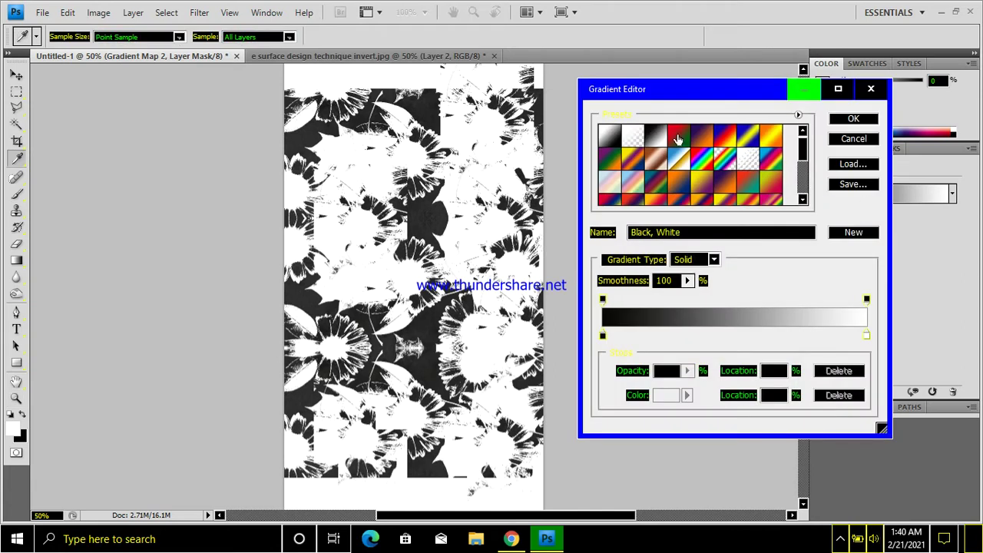
- Try the first-row gradient presets on the floral pattern one by one, from "Red, Green" through "Orange, Yellow, Orange"
left_click(679, 139)
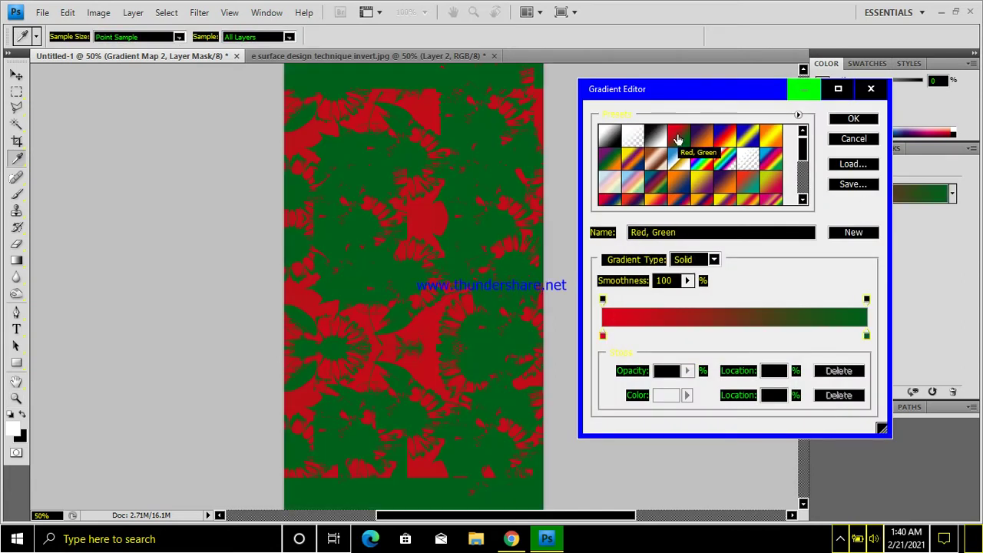
left_click(706, 142)
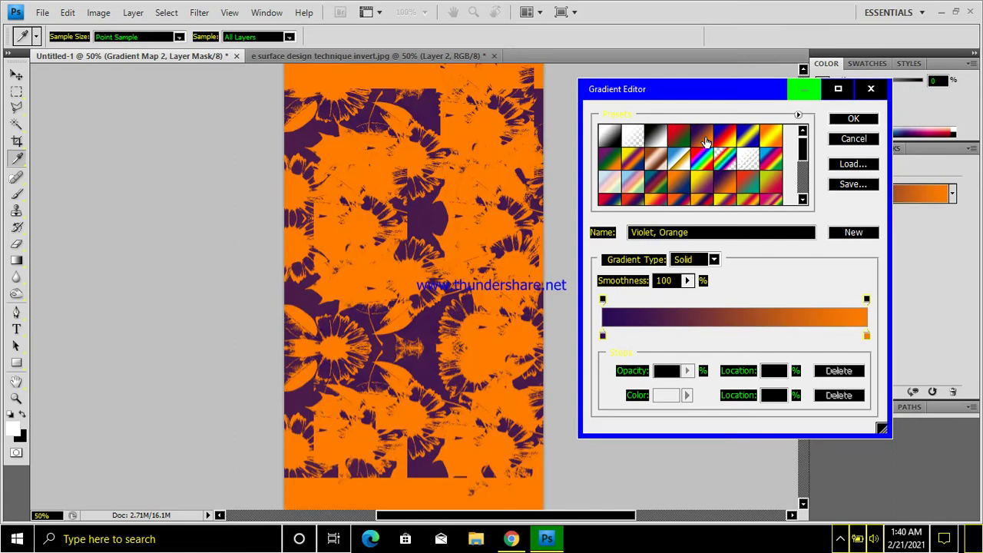
left_click(722, 142)
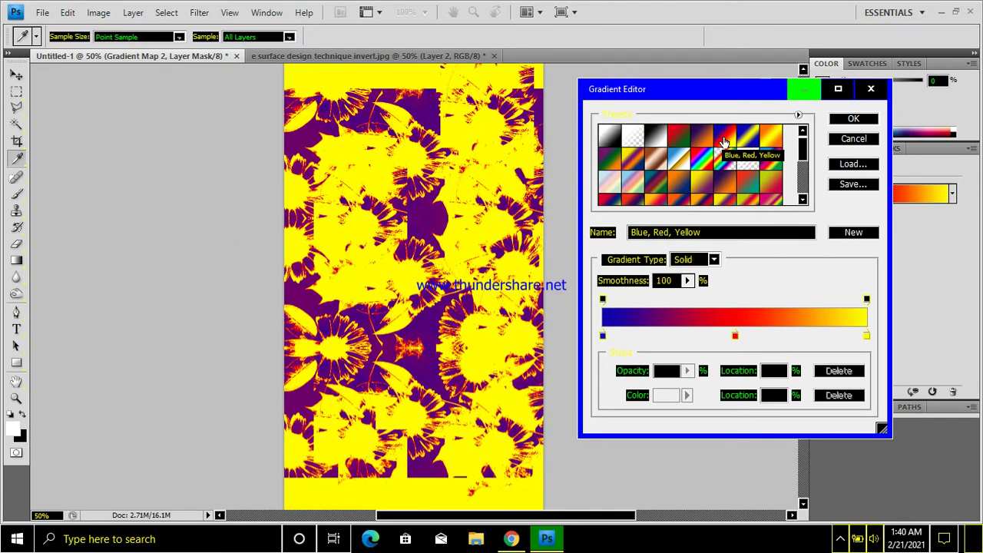
left_click(744, 139)
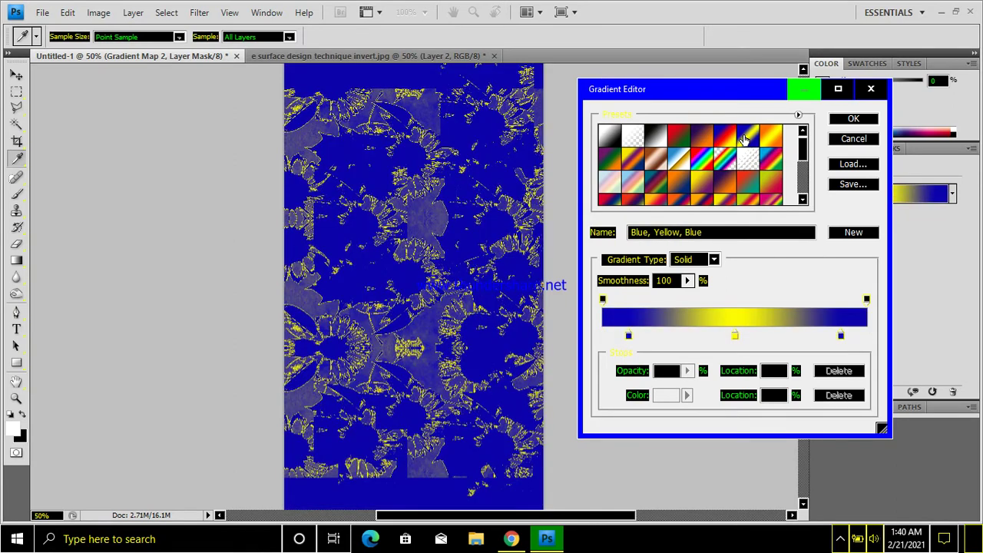
left_click(773, 141)
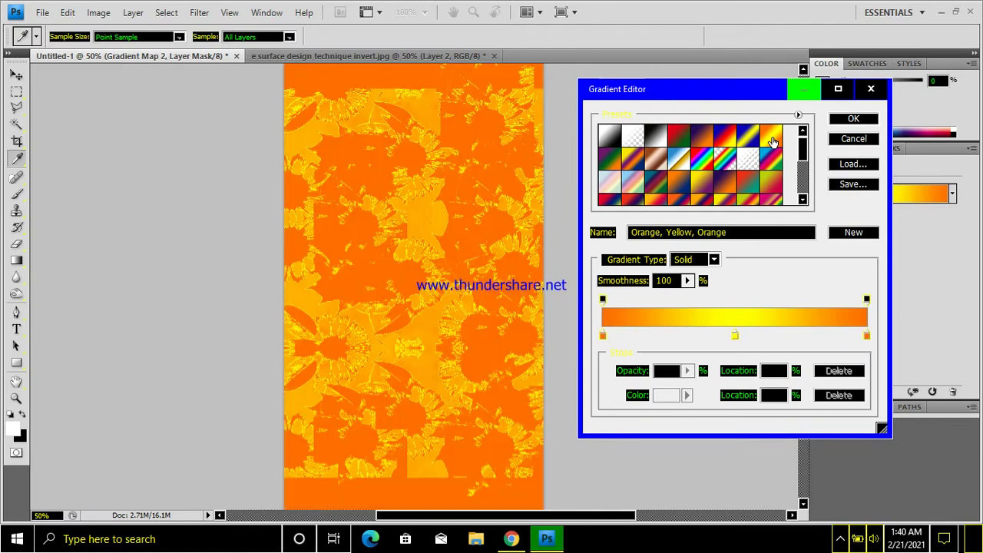
- Try the second-row gradient presets in order, from "Violet, Green, Orange" through Copper, Chrome and Transparent Rainbow to the blue-to-green Spectrum
left_click(605, 166)
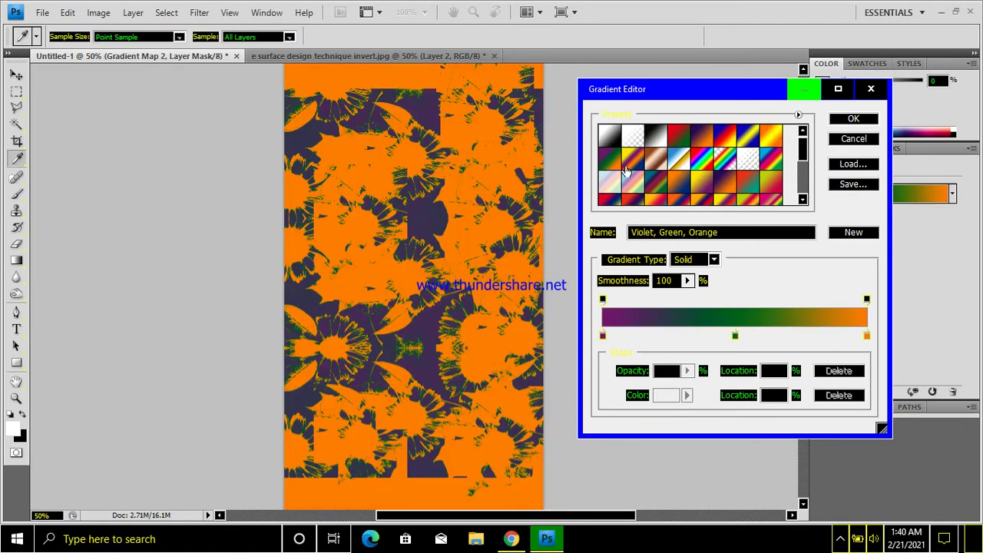
left_click(629, 168)
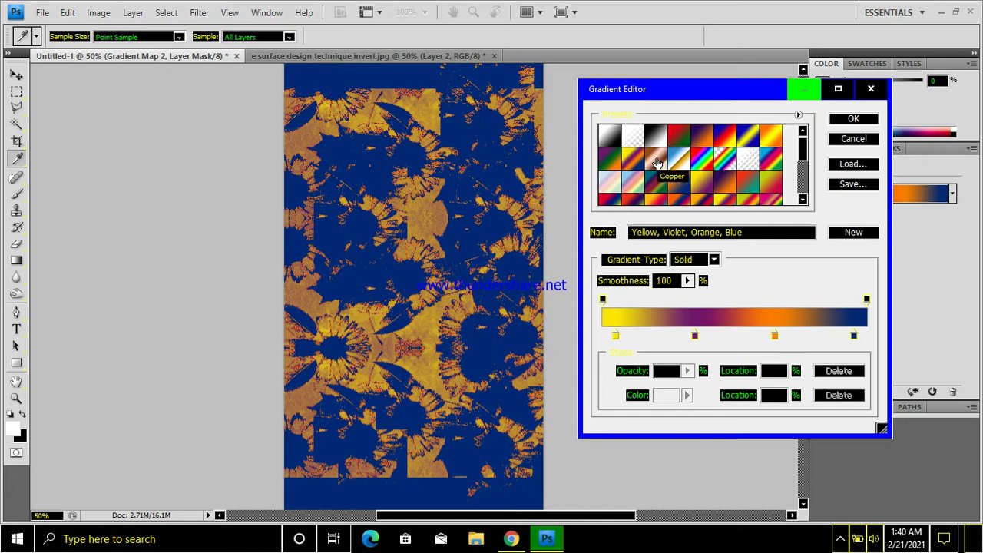
left_click(657, 162)
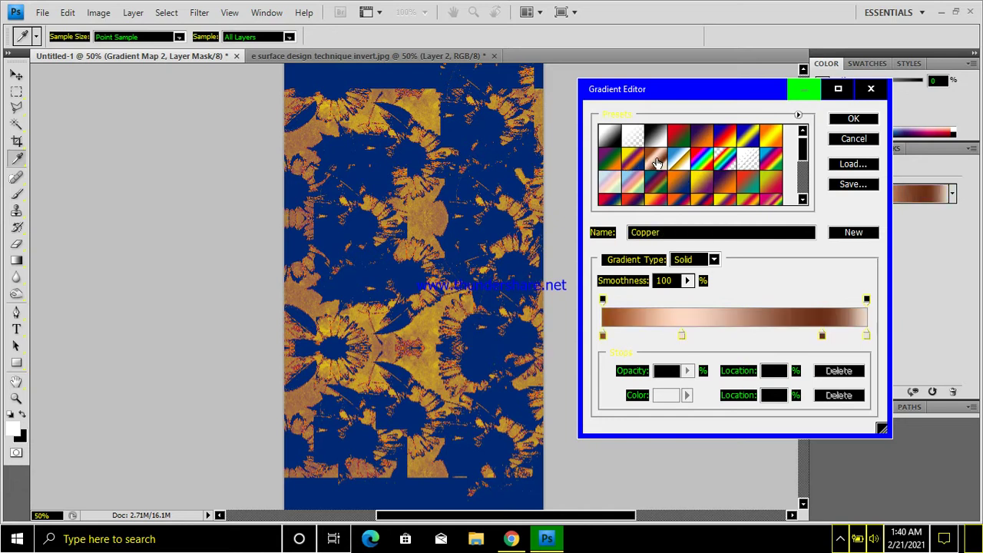
left_click(684, 161)
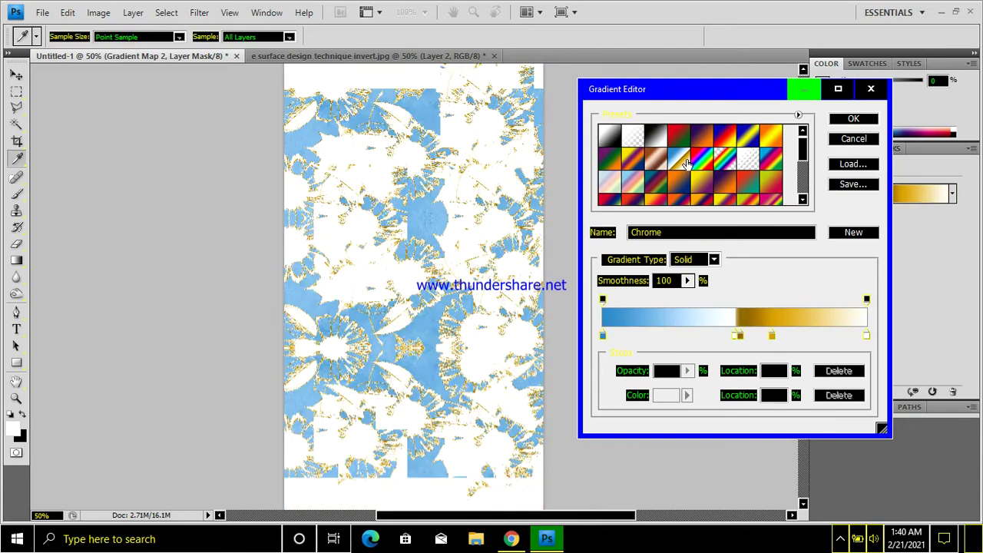
left_click(702, 162)
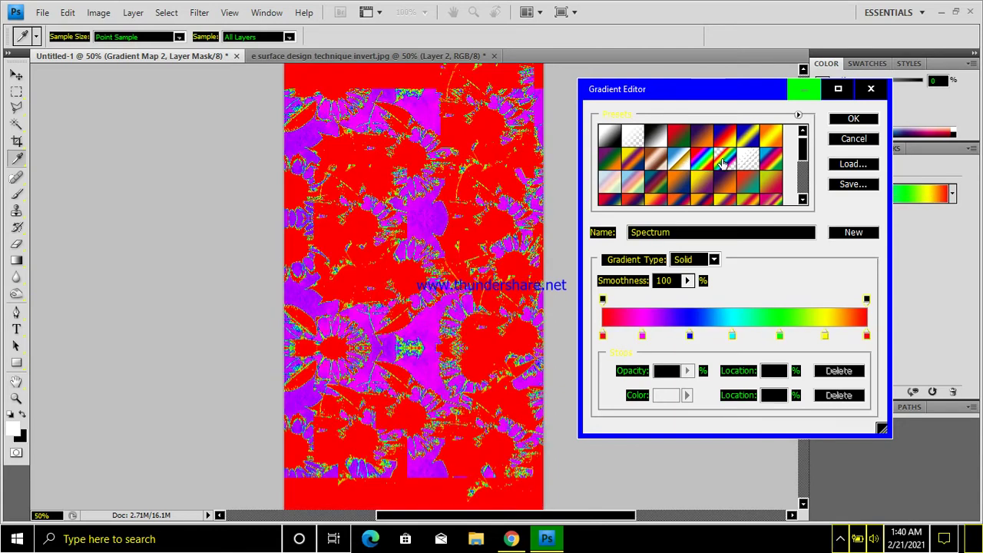
left_click(723, 162)
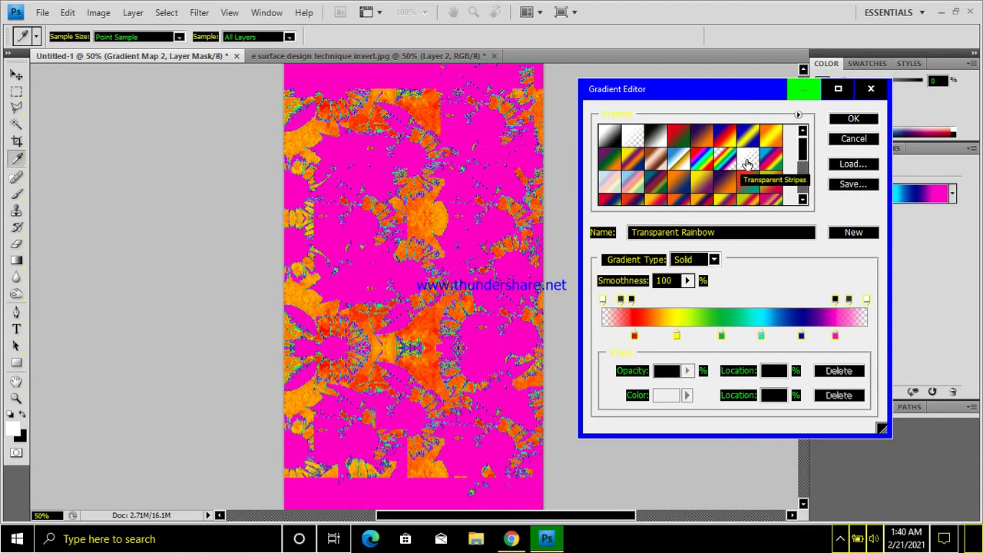
left_click(747, 162)
left_click(769, 162)
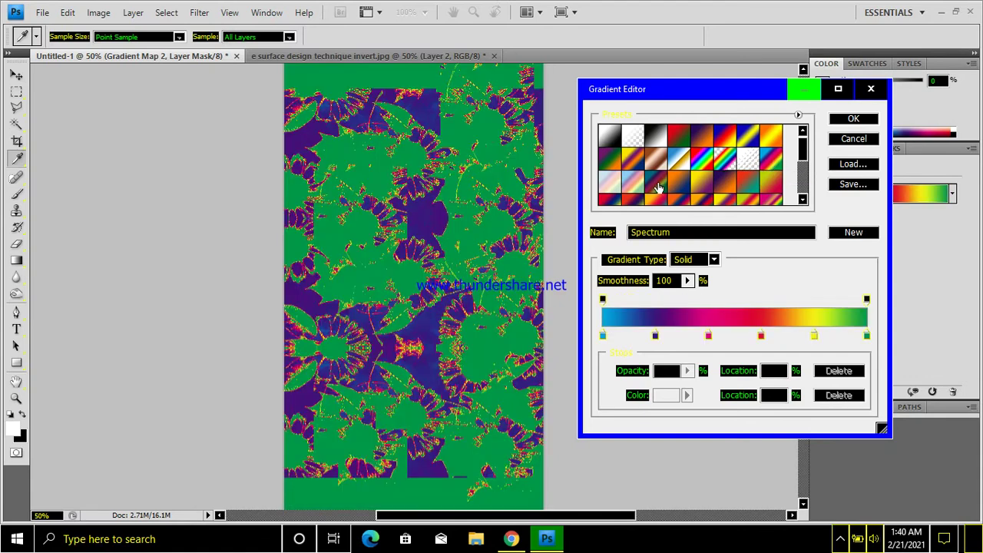
- Try the third-row gradient presets in order, from Light Spectrum through "Yellow-Green, Red-Violet"
left_click(616, 188)
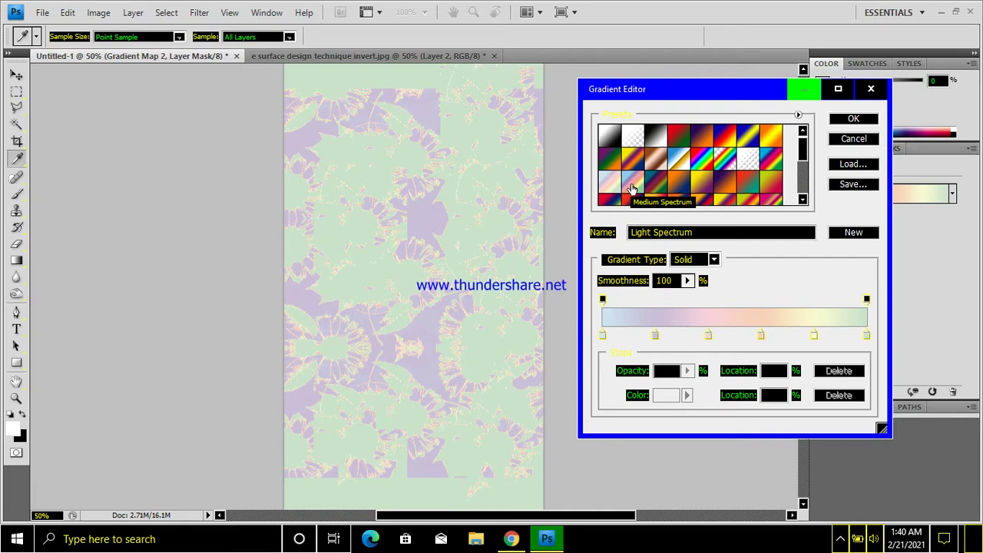
left_click(629, 189)
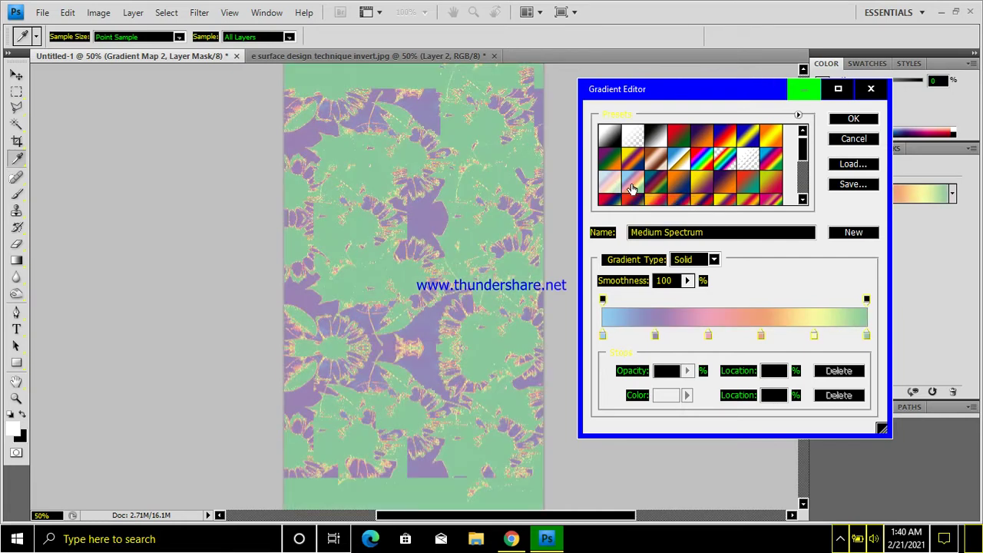
left_click(654, 191)
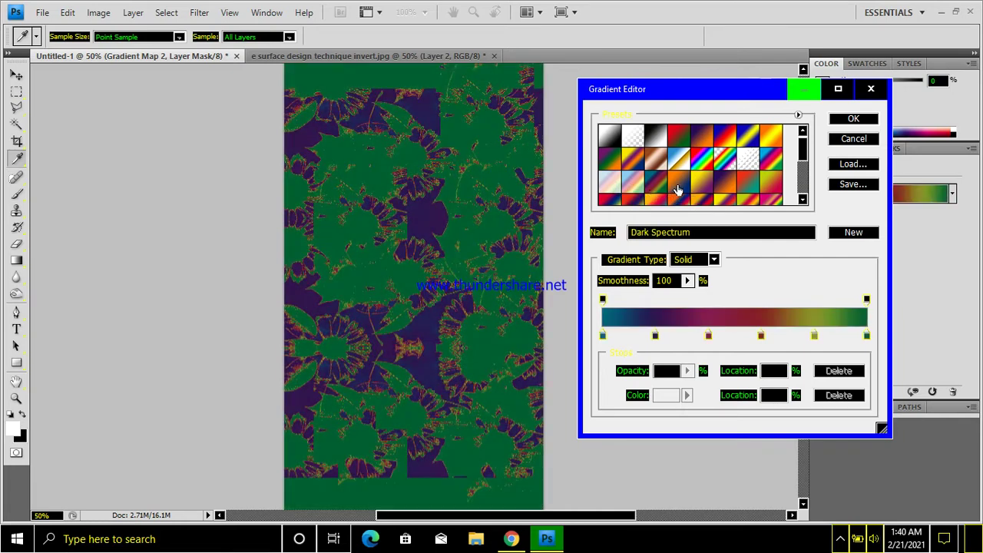
left_click(678, 190)
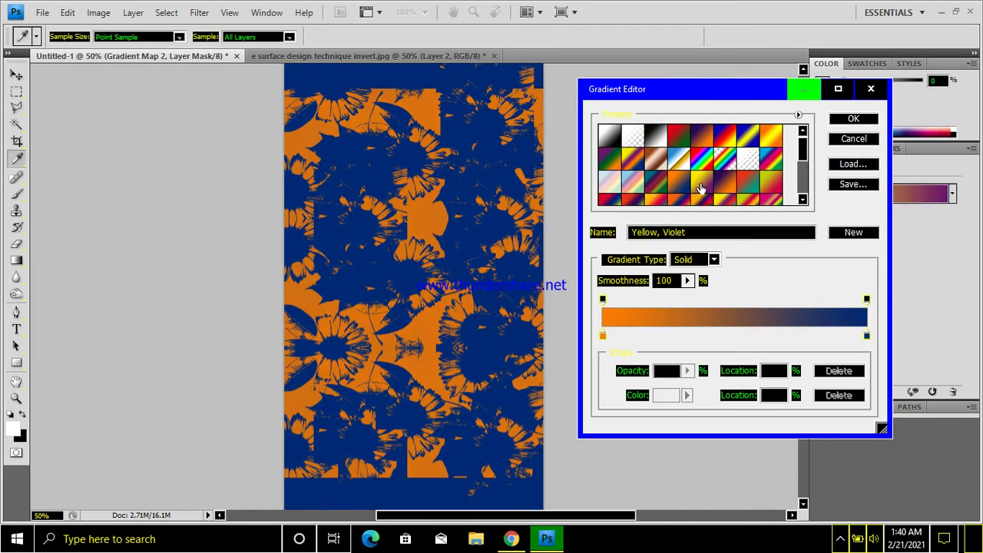
left_click(700, 188)
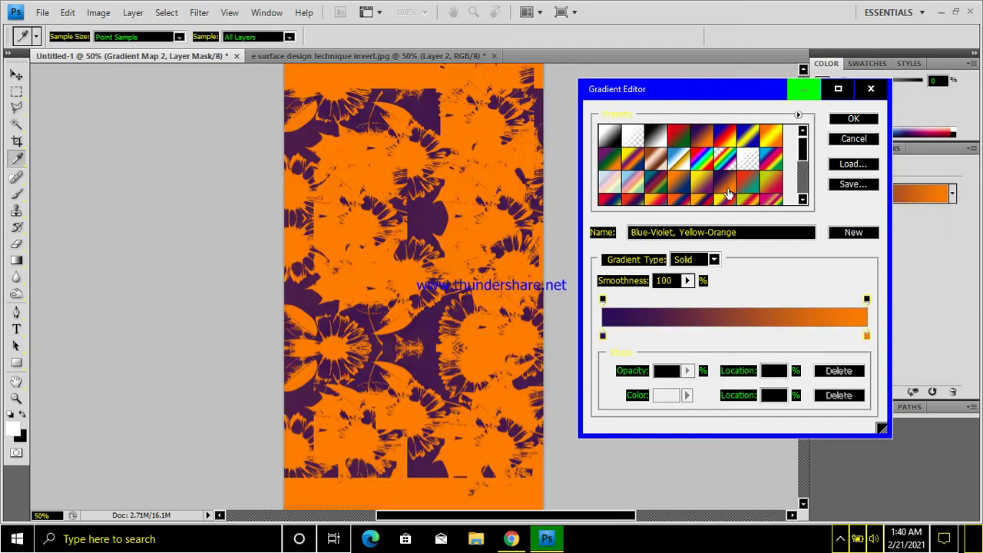
left_click(750, 189)
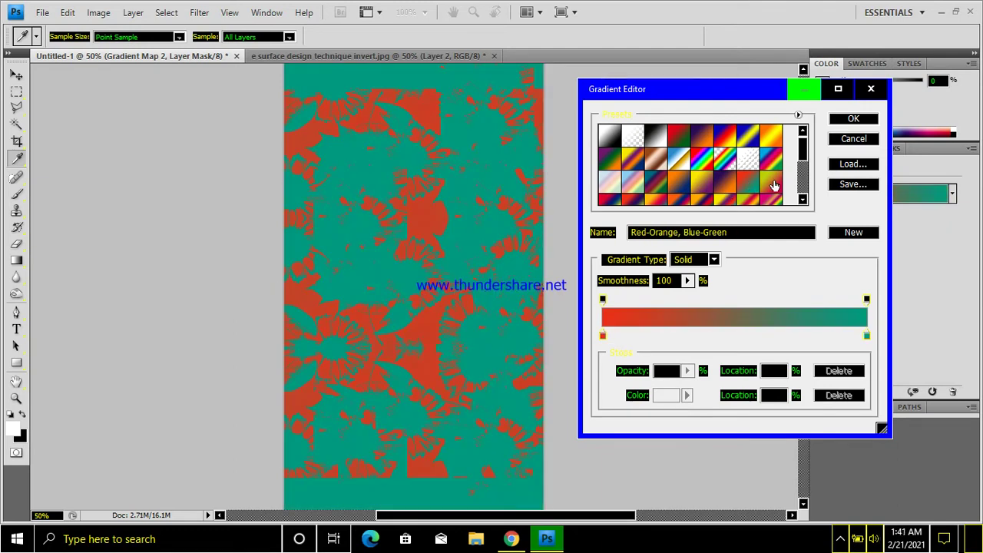
left_click(774, 186)
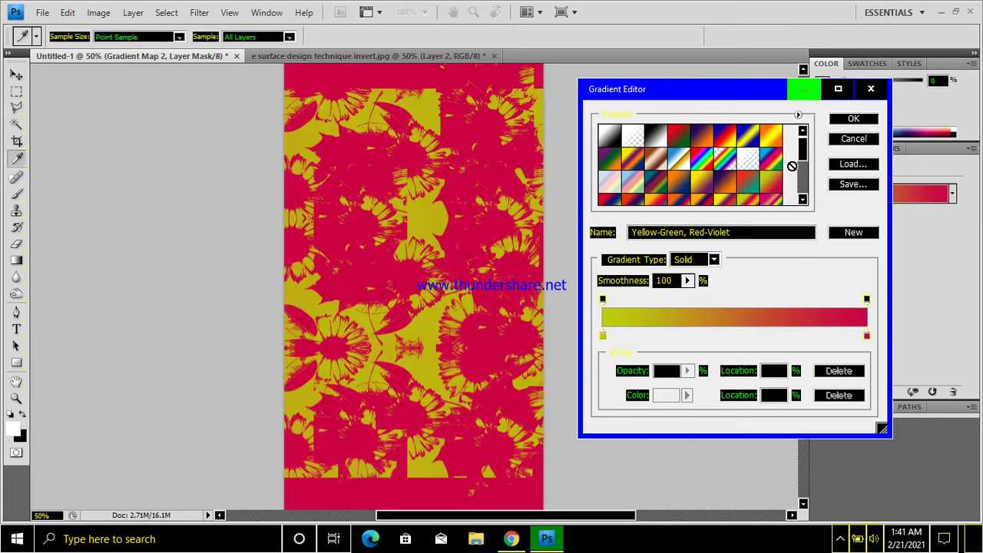
- Try the fourth-row gradient presets on the floral pattern in order, from "Red, Blue, Yellow" through "Magenta, Green, Yellow"
left_click_drag(800, 156, 802, 171)
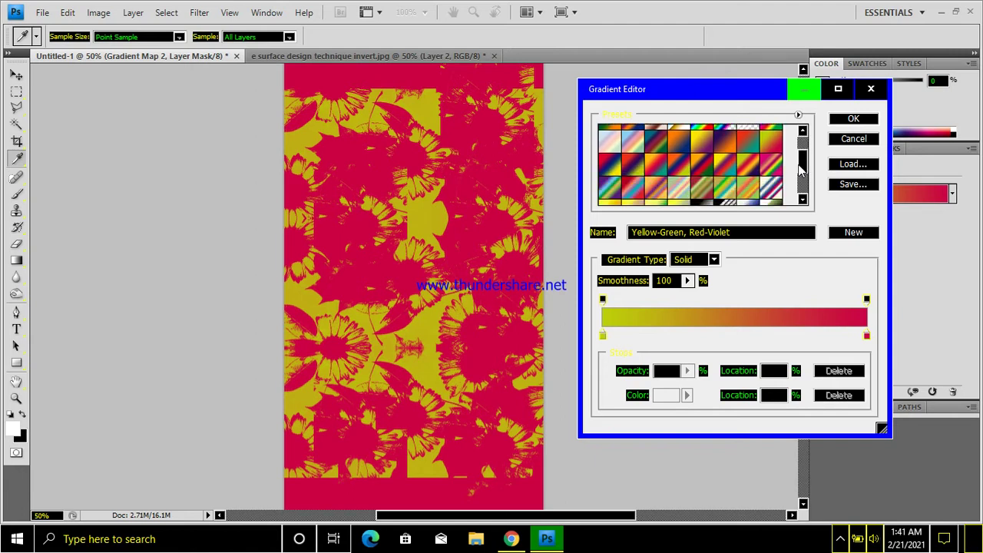
left_click(604, 166)
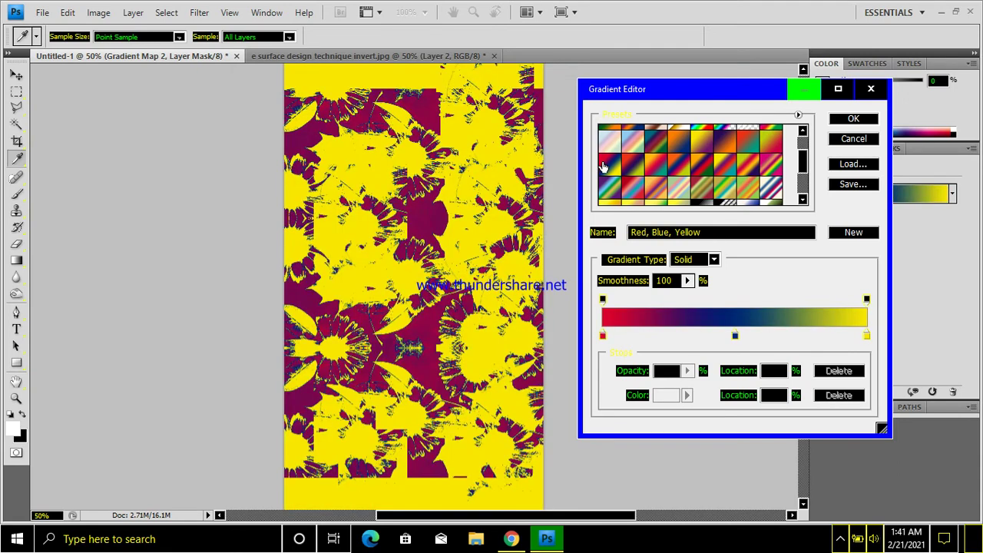
left_click(629, 171)
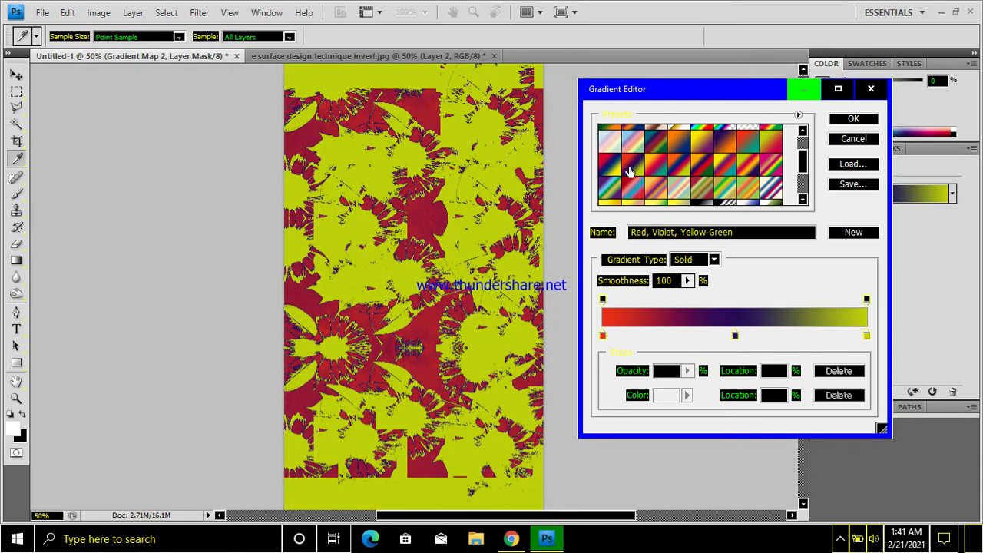
left_click(665, 171)
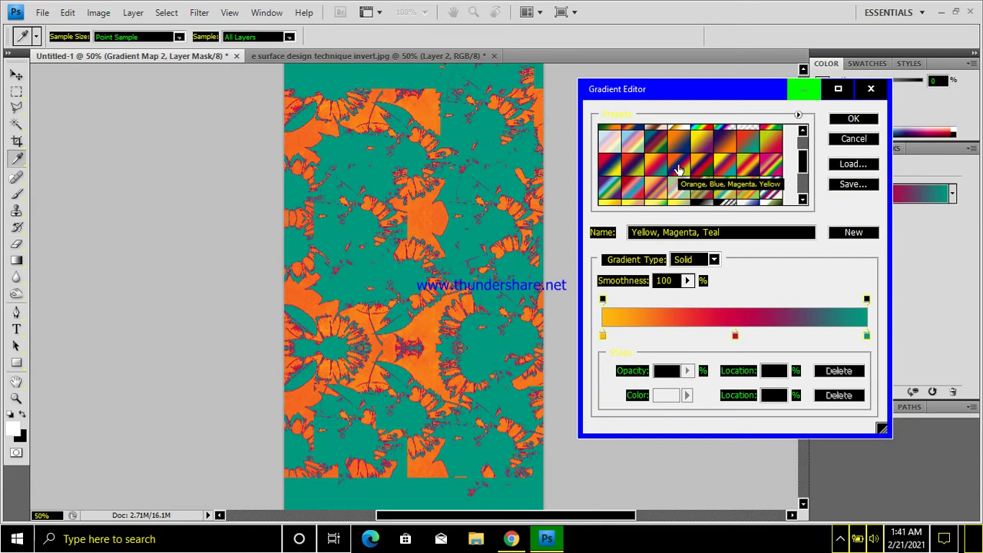
left_click(678, 170)
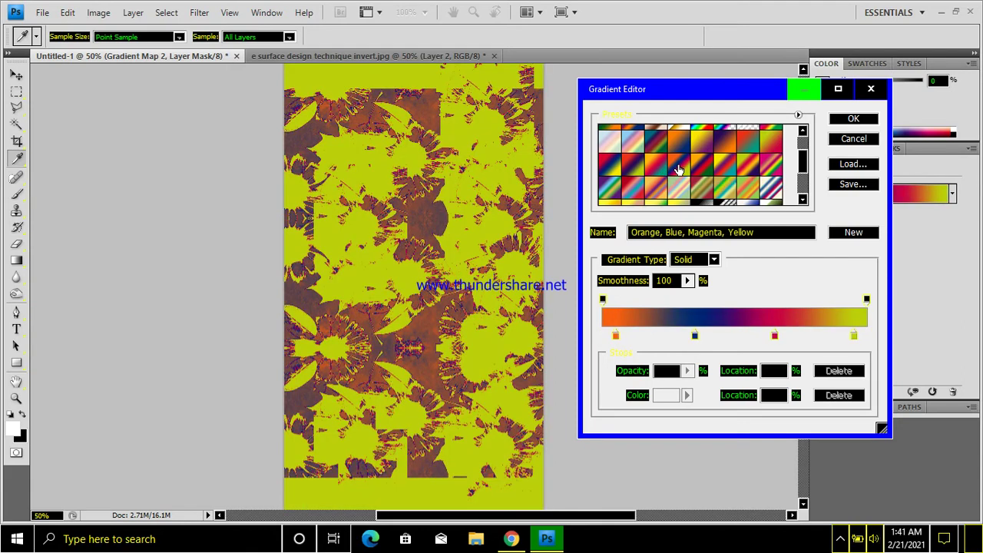
left_click(704, 169)
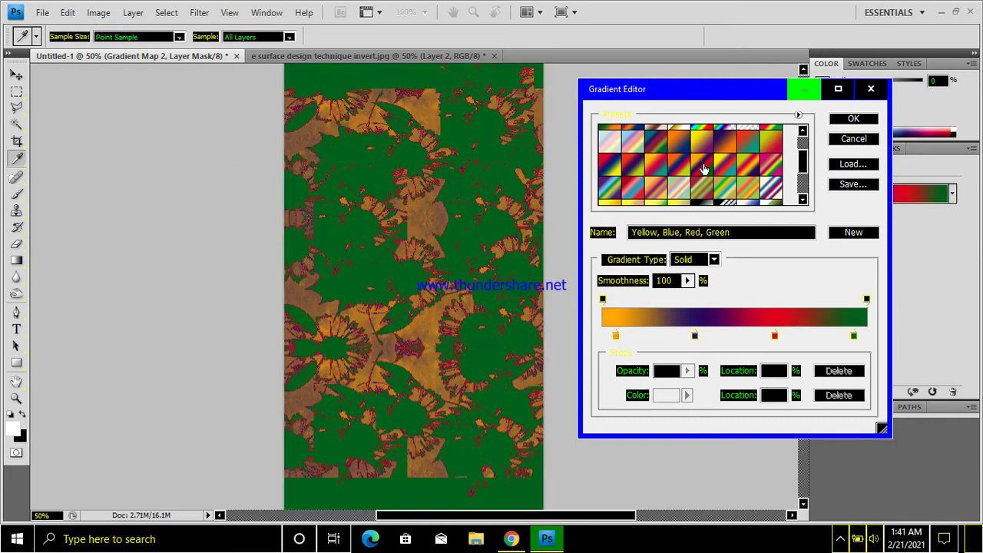
left_click(725, 167)
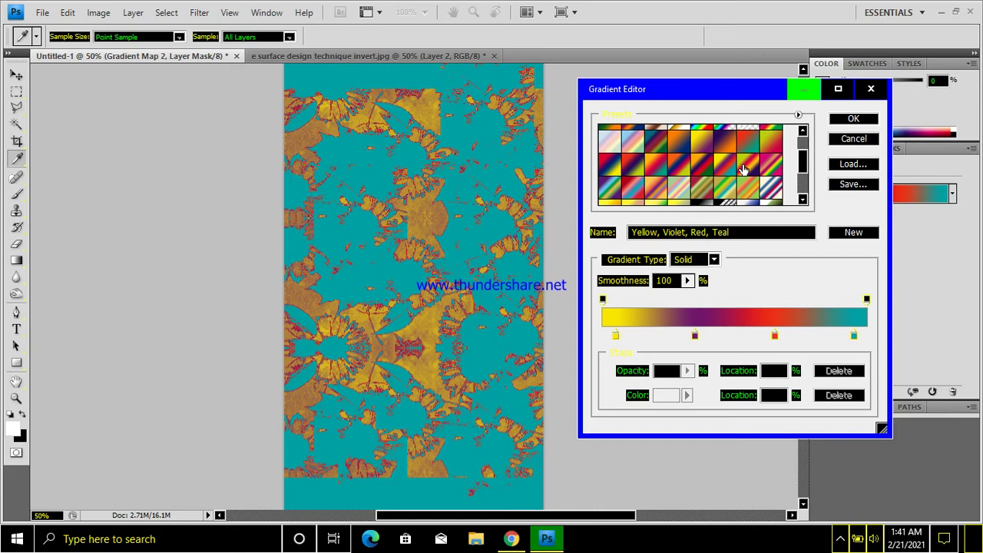
left_click(743, 166)
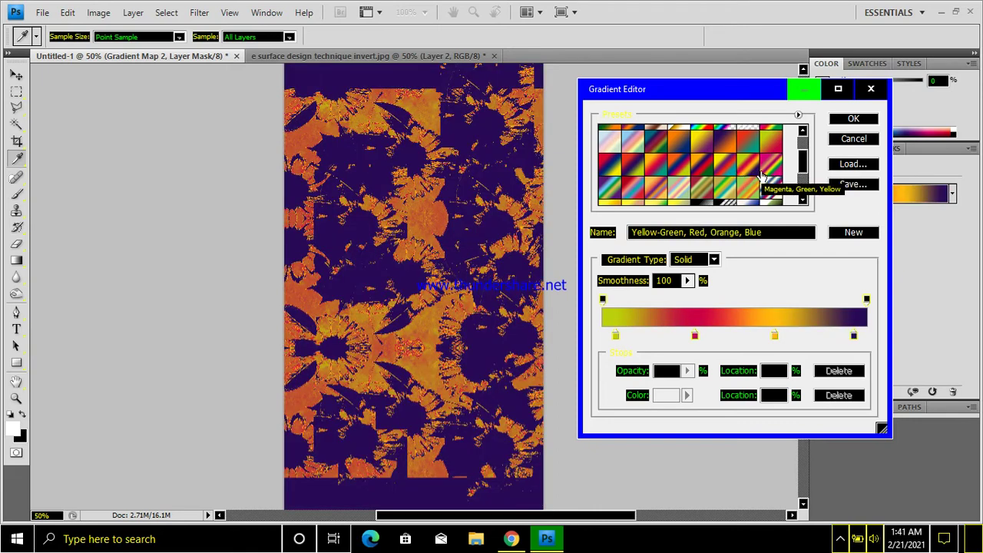
left_click(768, 169)
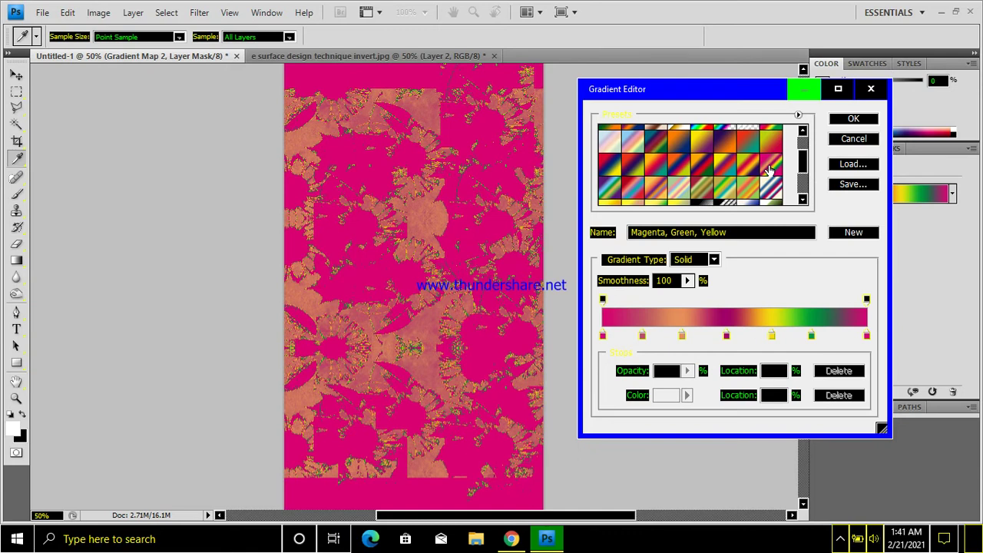
- Try the fifth-row gradient presets in order, from "Purple, Green, Gold" through "Rust, Green, Gold" to "Red, Blue, White"
left_click(614, 187)
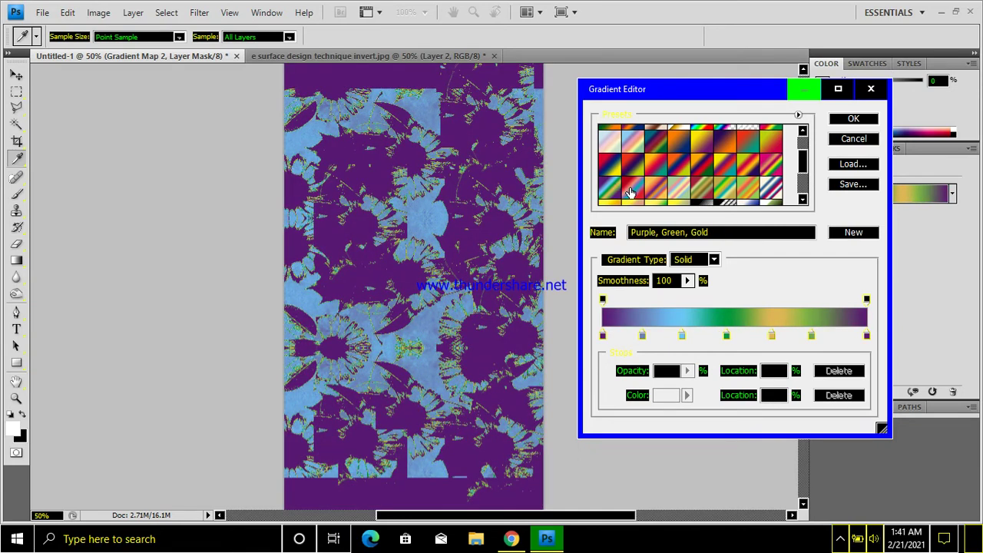
left_click(630, 190)
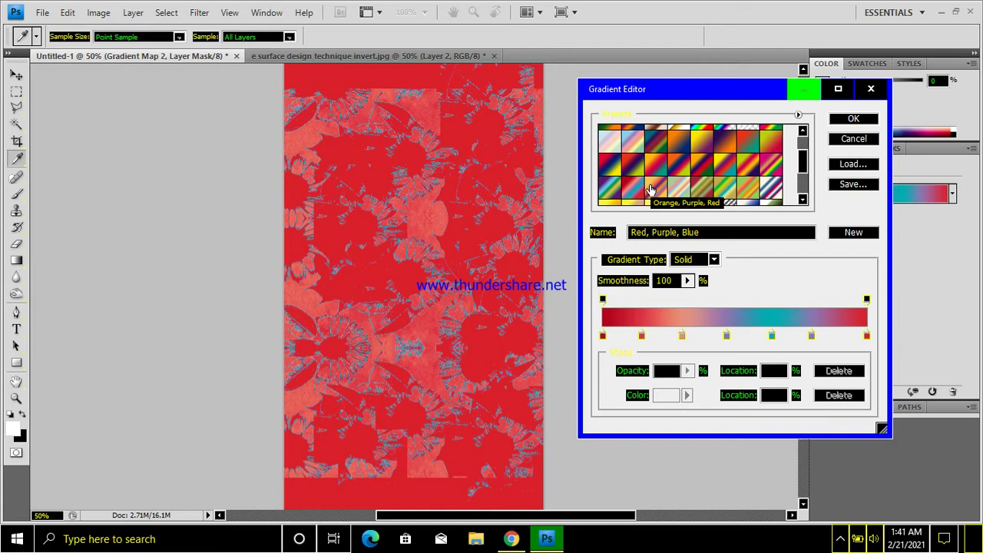
left_click(651, 189)
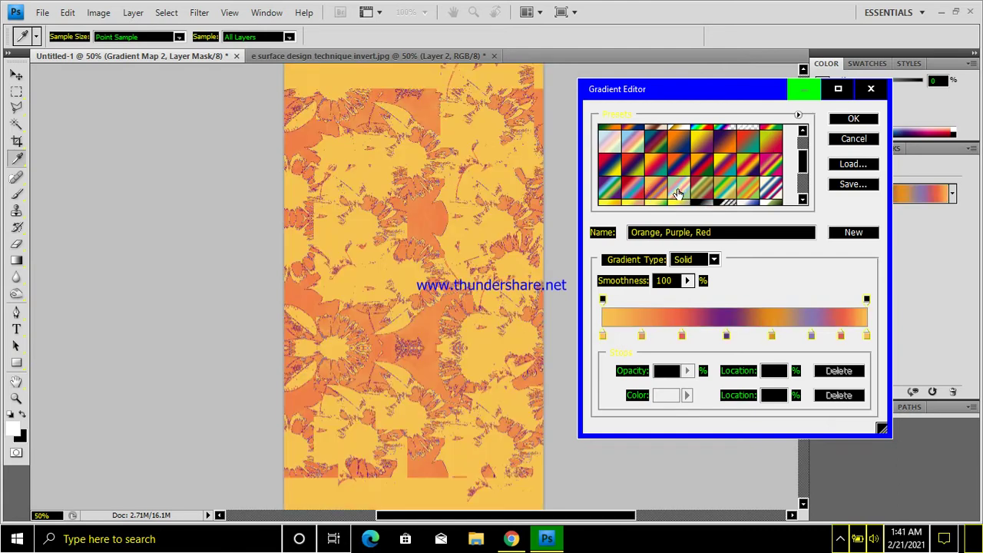
left_click(679, 190)
left_click(693, 189)
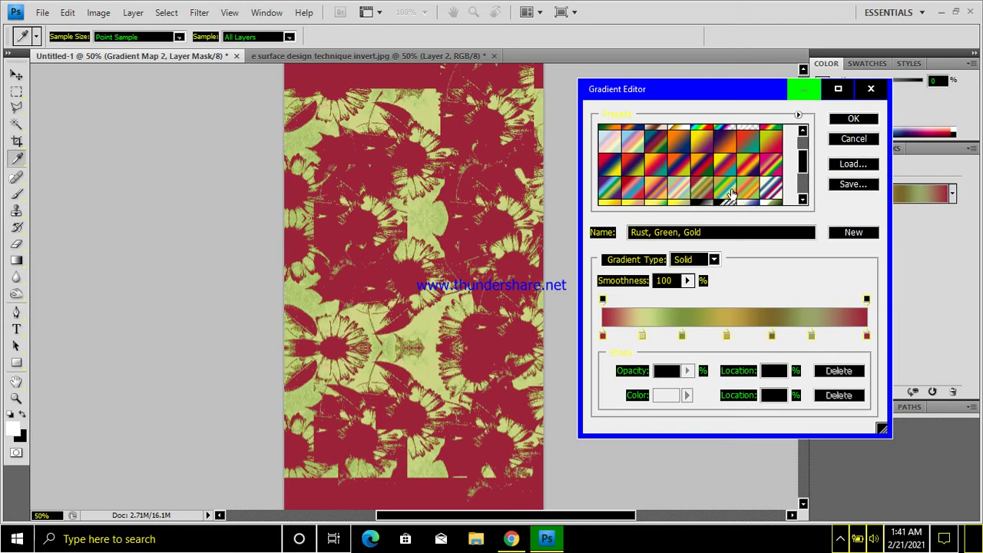
left_click(723, 194)
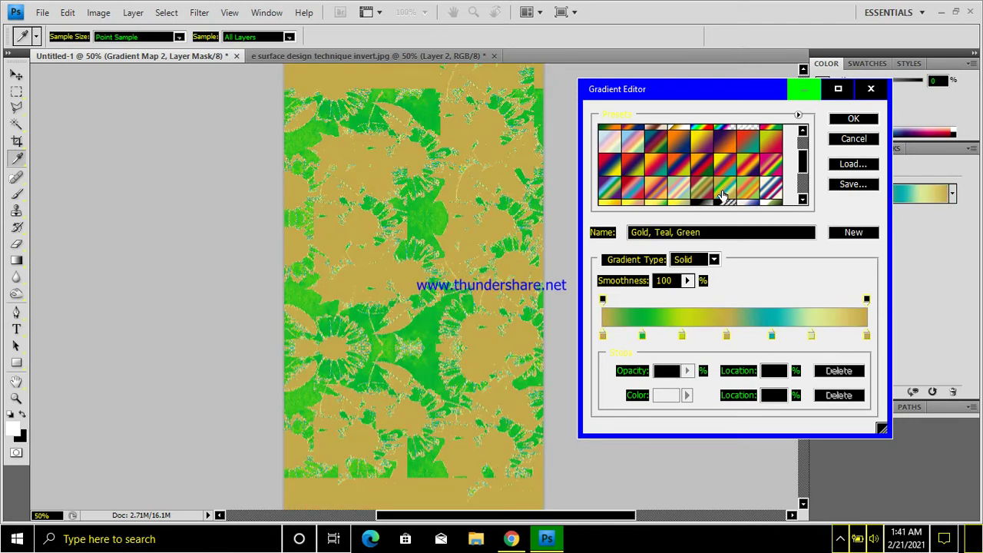
left_click(750, 195)
left_click(772, 190)
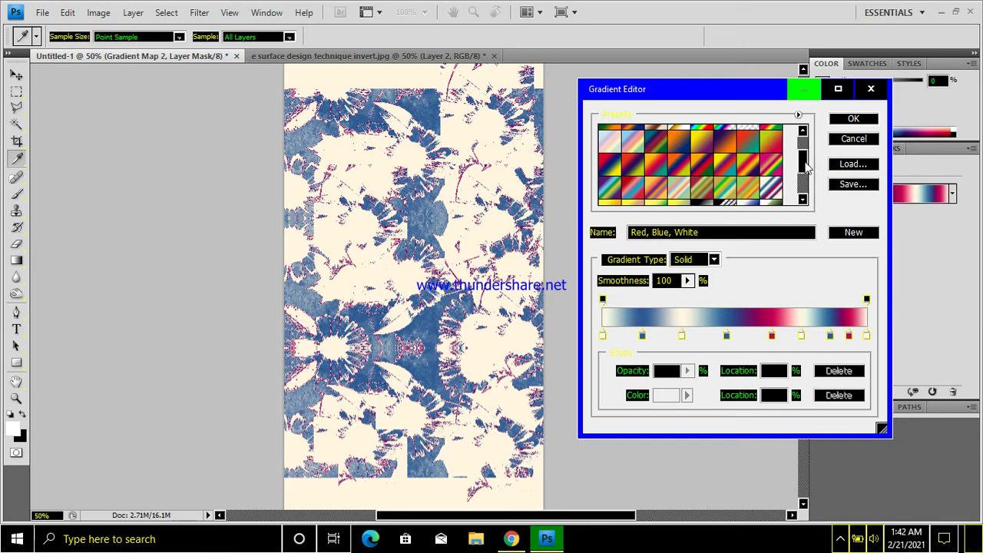
- Try the sixth-row gradient presets, from "Orange, Yellow" through "Purple, Yellow", Gray Value Stripes, Soft Stripes and Matte Sphere to Shiny Sphere
left_click_drag(804, 163, 805, 182)
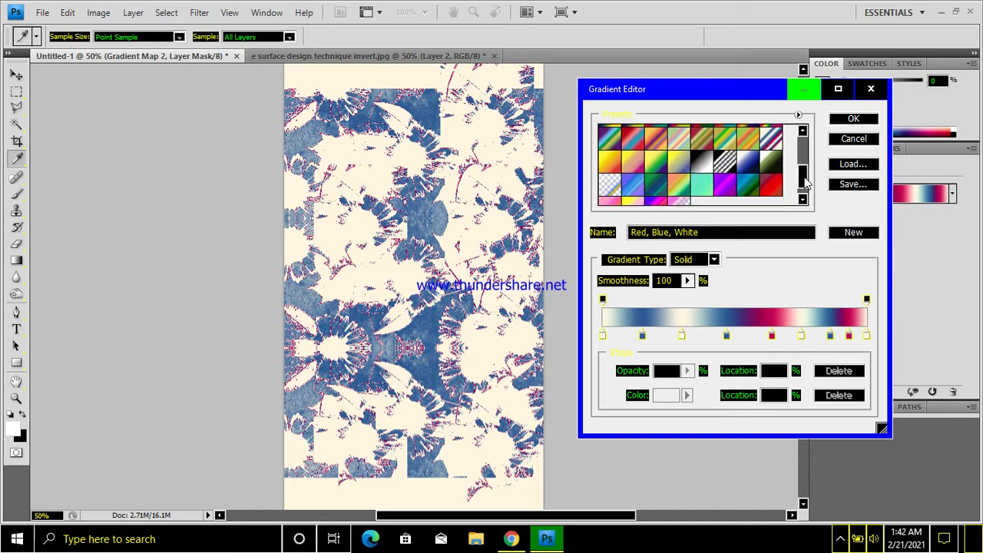
left_click(610, 161)
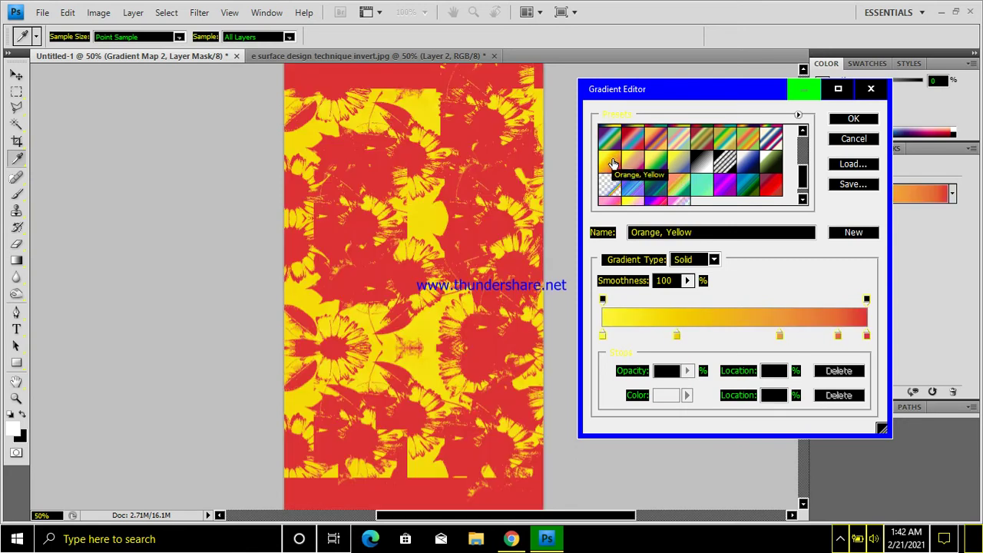
left_click(631, 164)
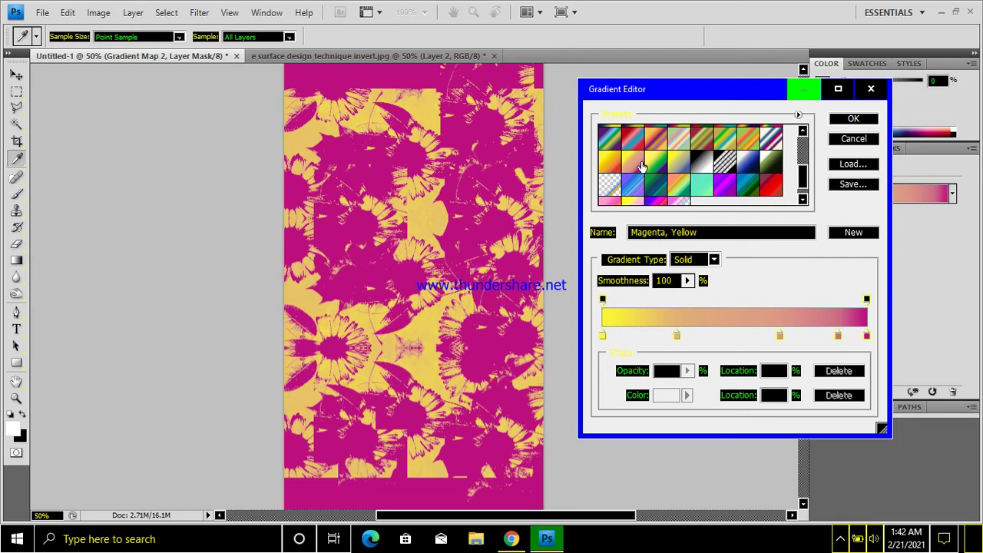
left_click(647, 168)
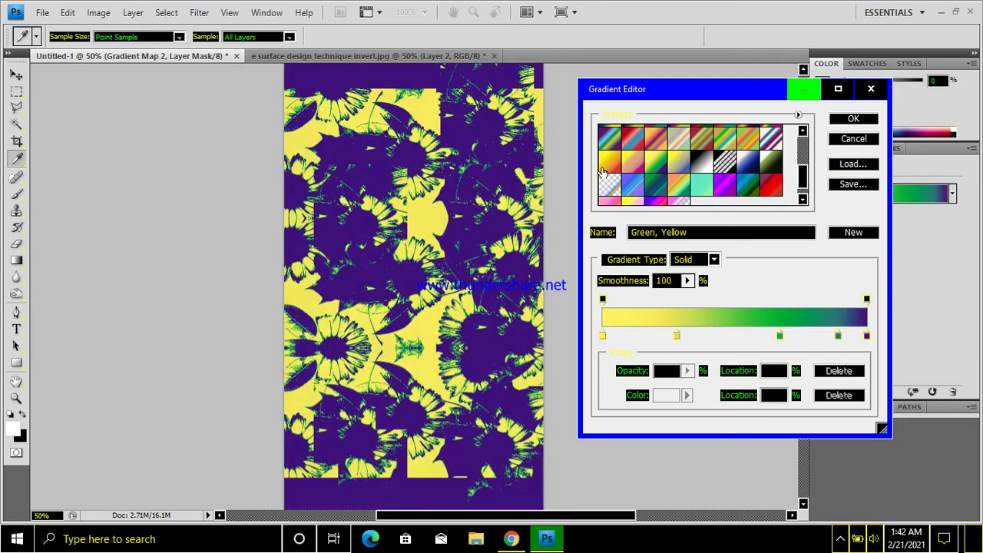
left_click(604, 170)
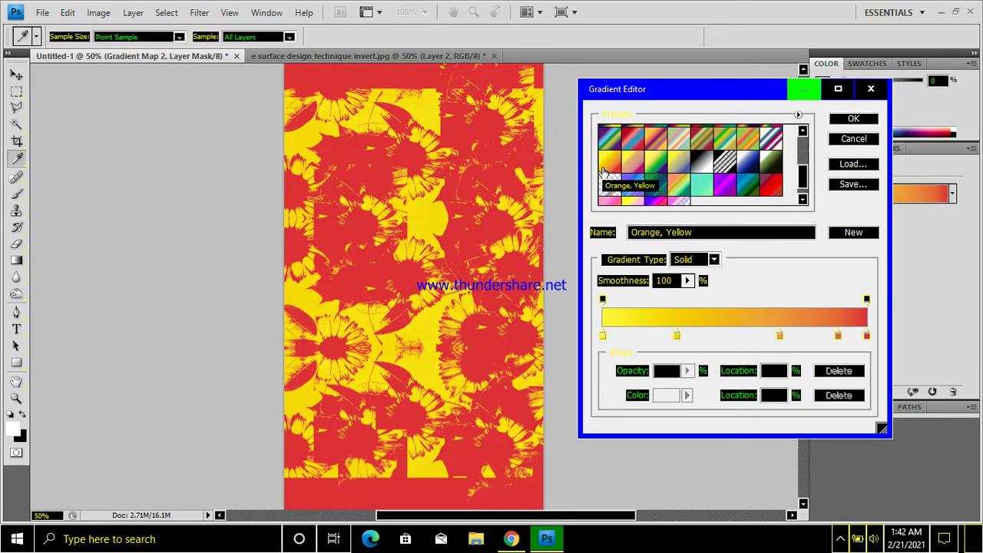
left_click(673, 167)
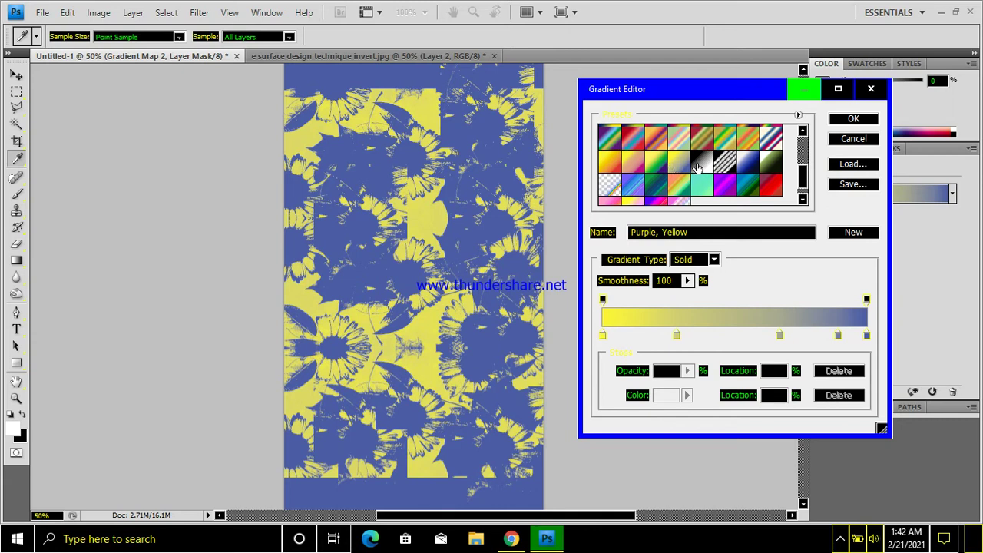
left_click(698, 167)
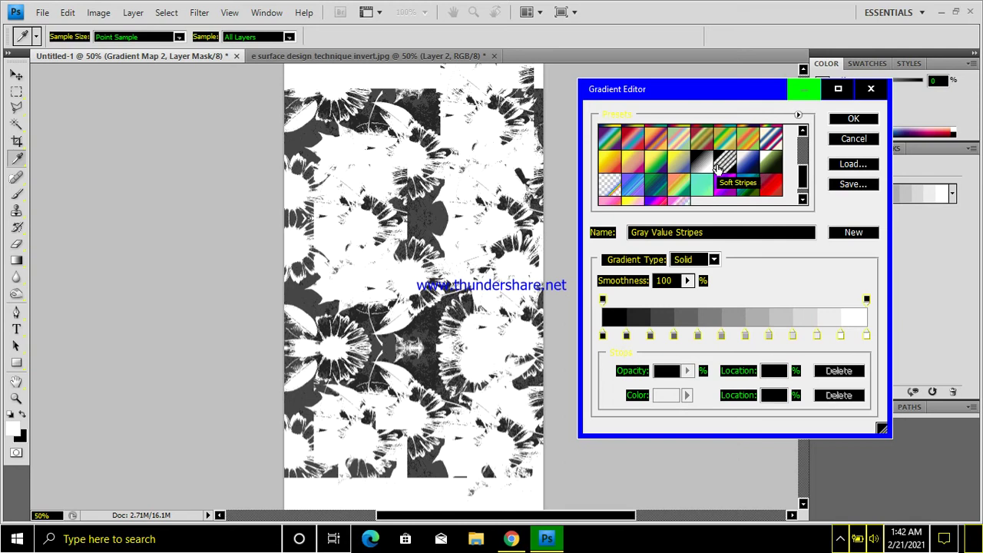
left_click(722, 168)
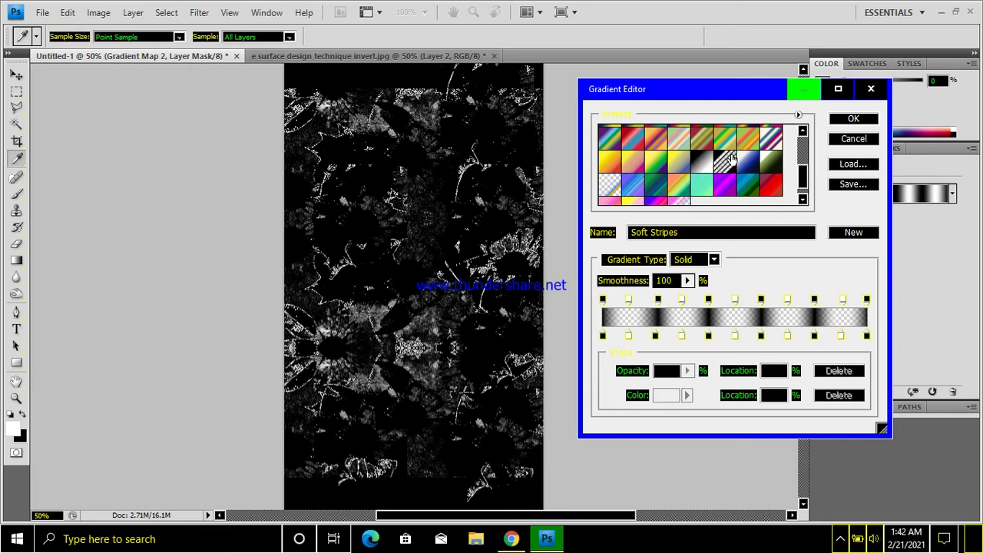
left_click(744, 170)
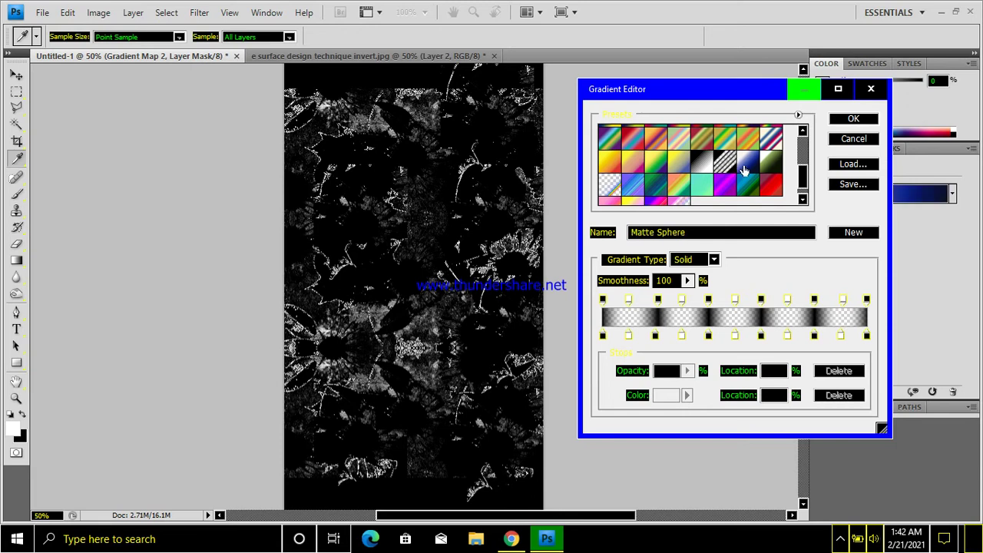
left_click(773, 175)
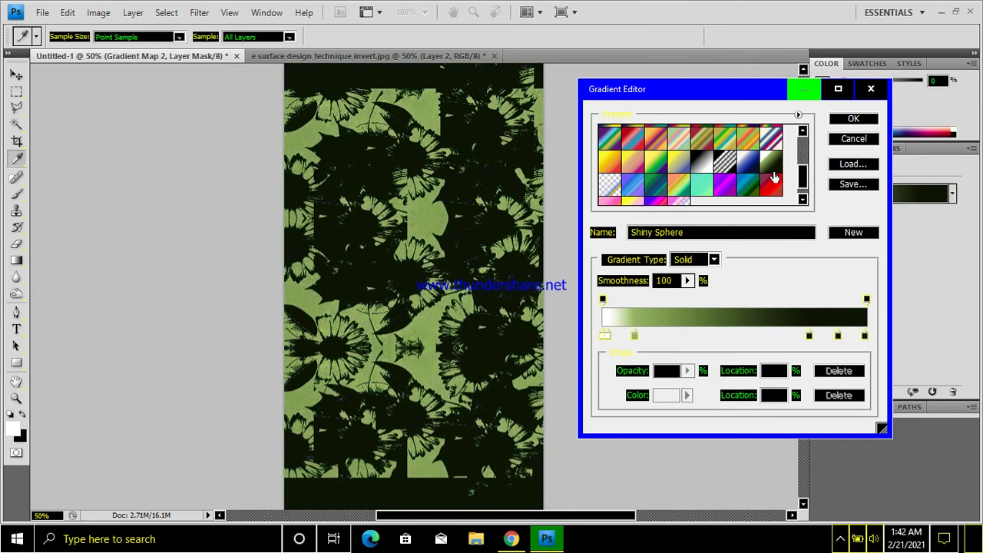
- Try the seventh-row gradient presets in order, from Russell's Rainbow through Blues, Greens, Sunrise, Pastel Greens and Purples to Reds
left_click(610, 187)
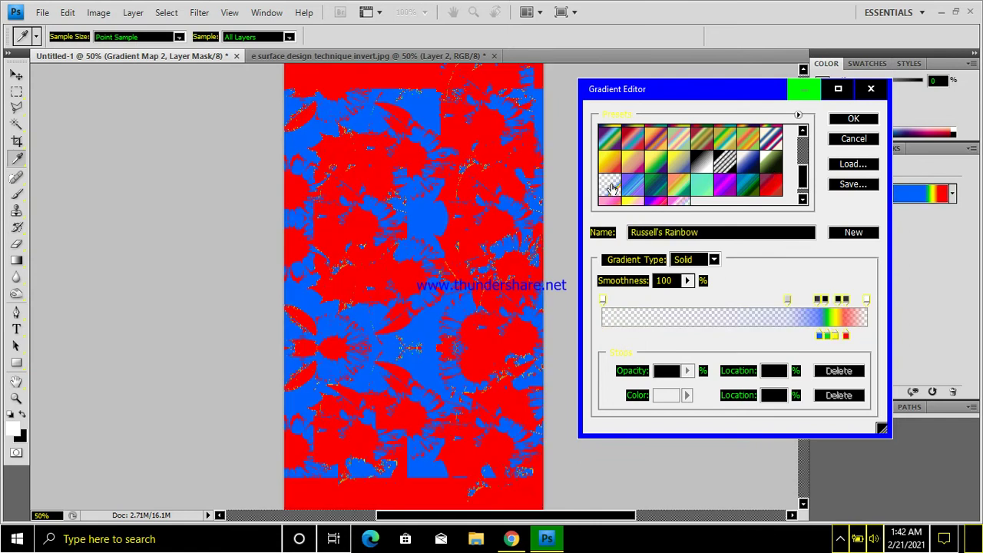
left_click(630, 188)
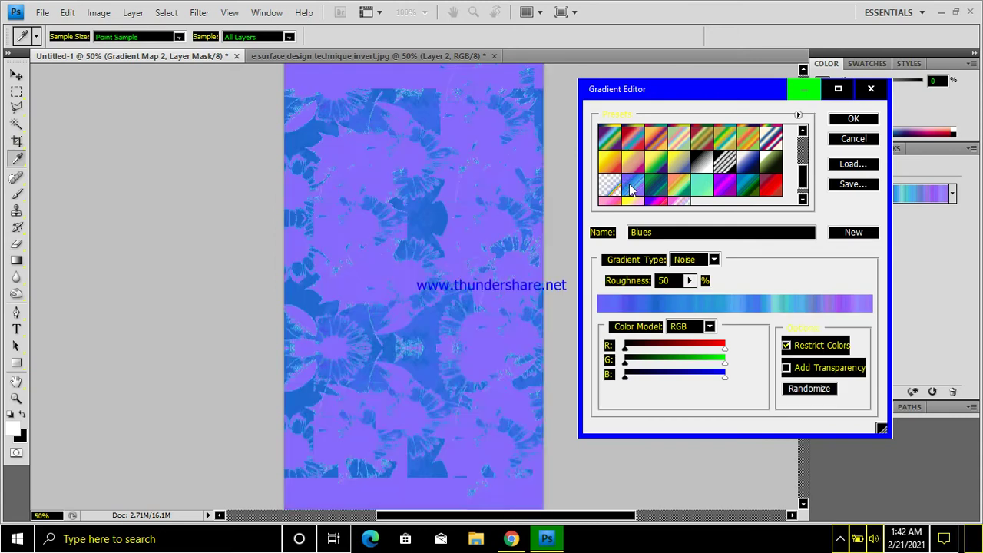
left_click(650, 187)
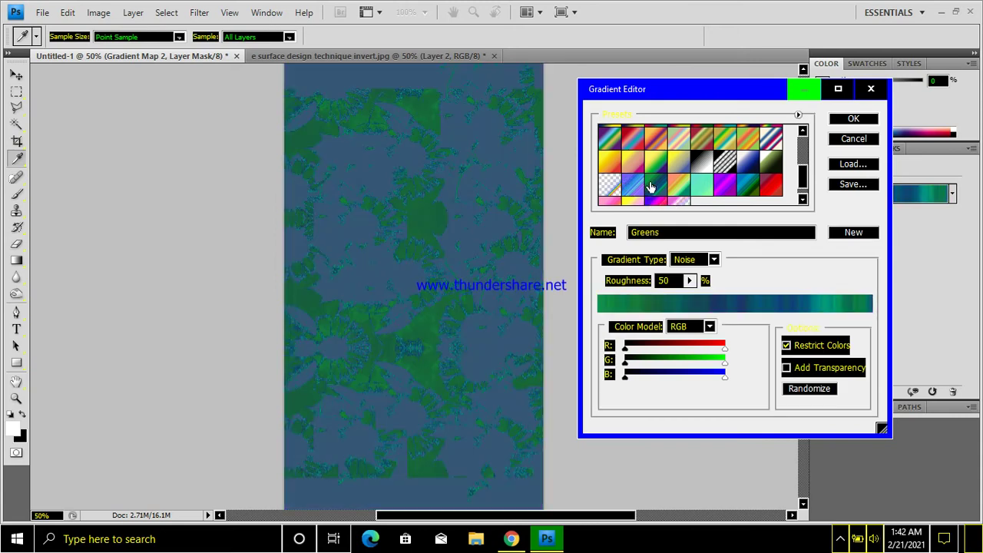
left_click(677, 190)
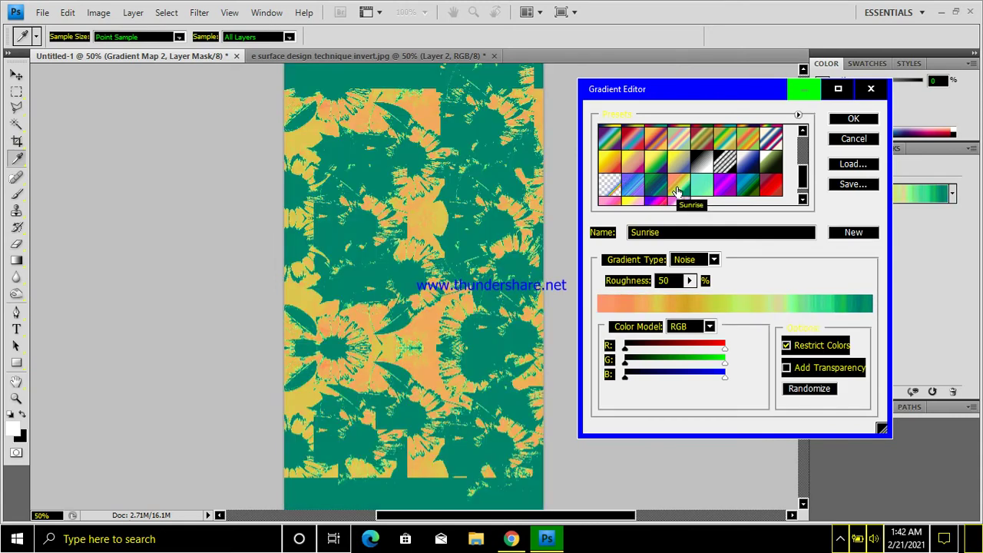
left_click(701, 194)
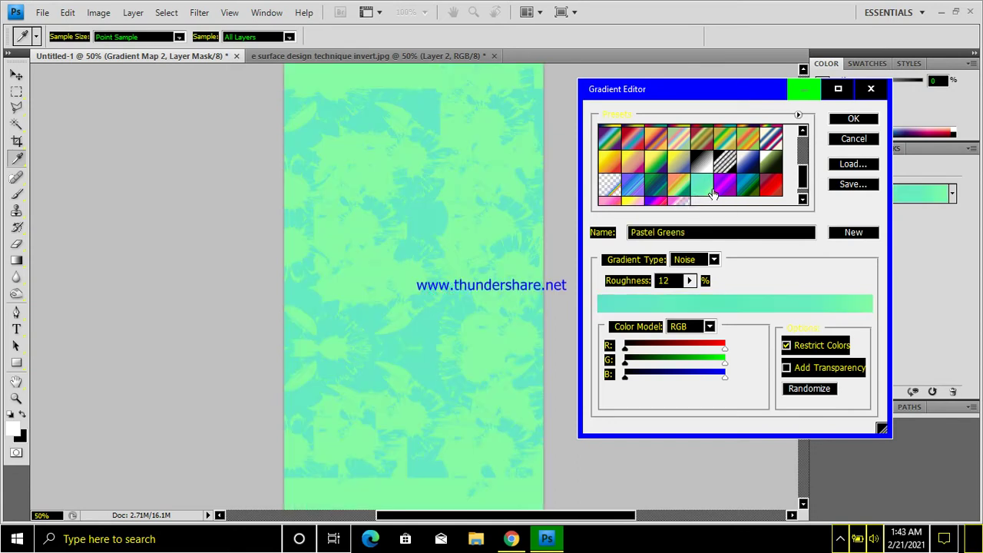
left_click(722, 190)
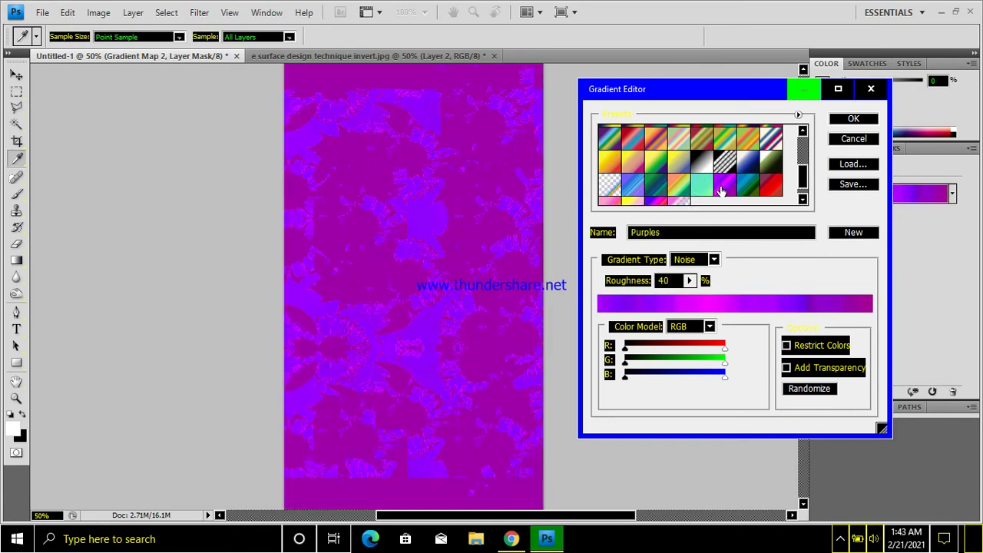
left_click(748, 192)
left_click(771, 191)
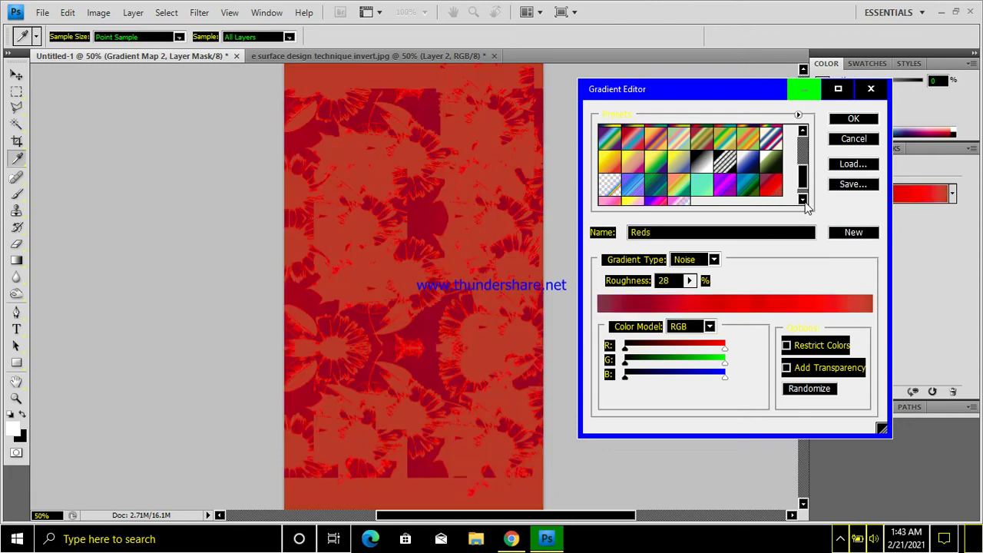
- Try the last-row gradient presets in order, from Pastels through Ultra-Violet and Noisy Spectrum to Transparent Pastels
left_click(804, 200)
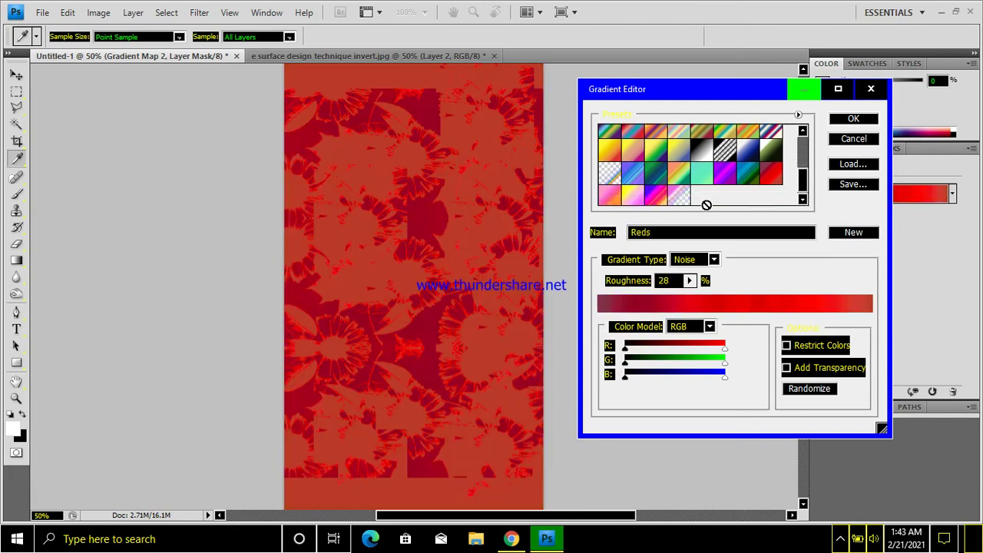
left_click(611, 200)
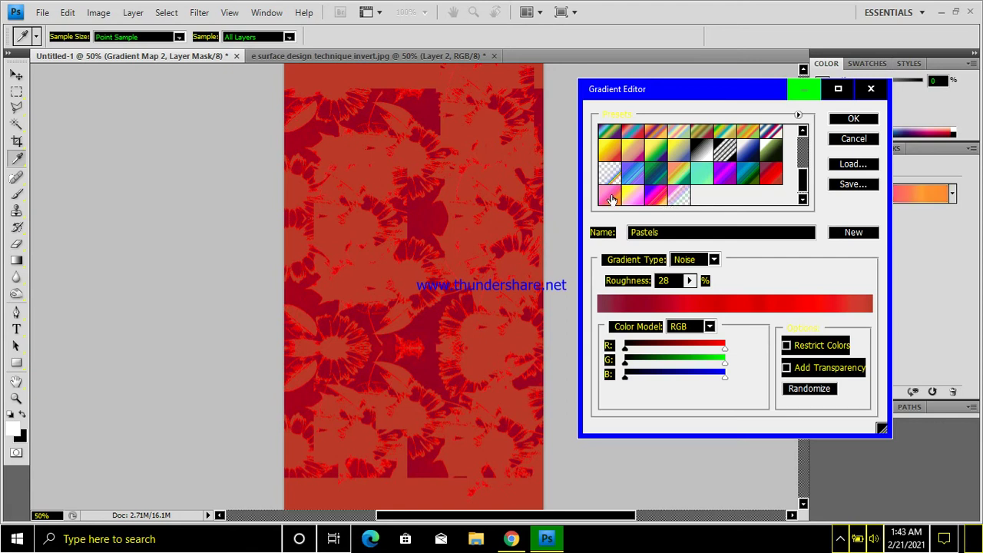
left_click(653, 201)
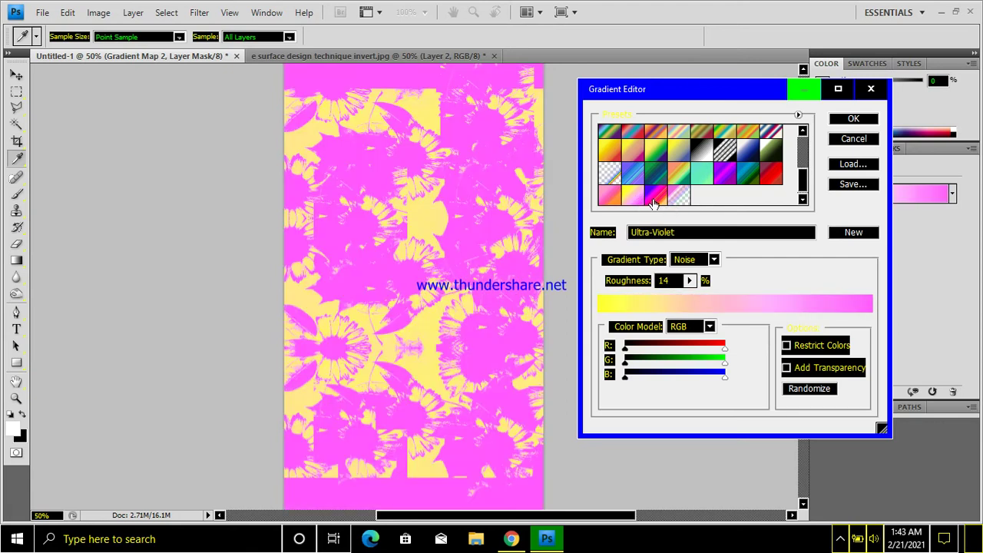
left_click(653, 201)
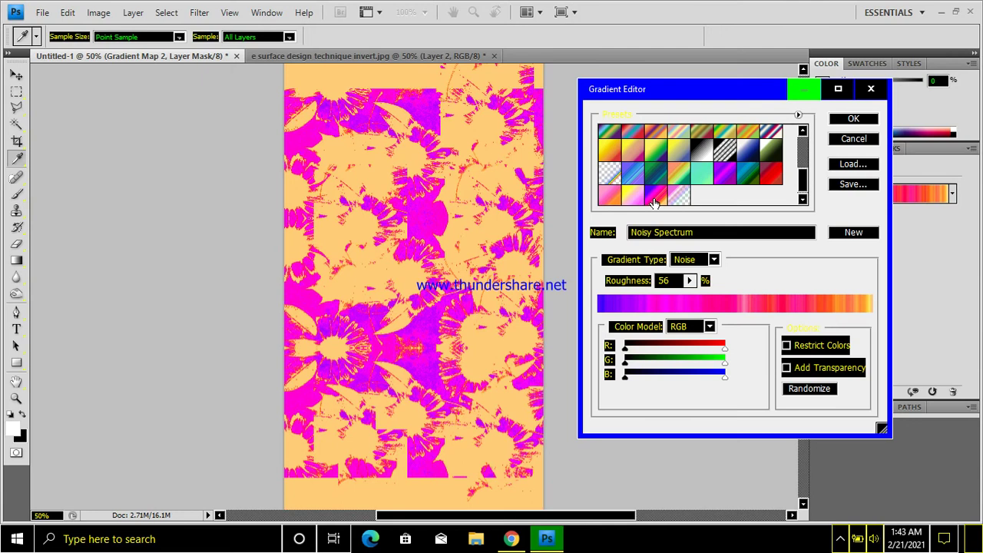
left_click(672, 200)
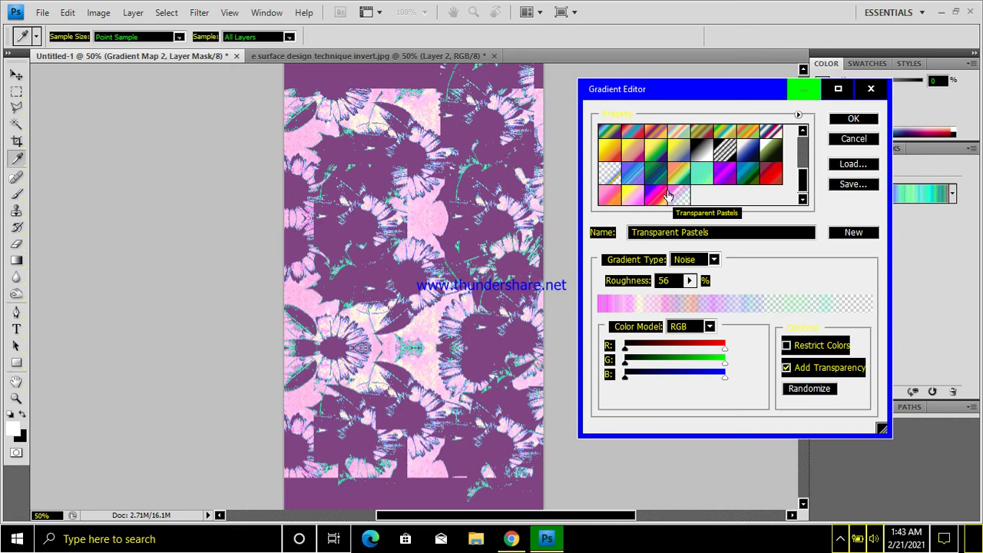
- Compare the "Orange, Yellow", "Red, Blue, White" and "Yellow-Green, Red-Violet" gradient presets on the floral pattern
left_click(618, 150)
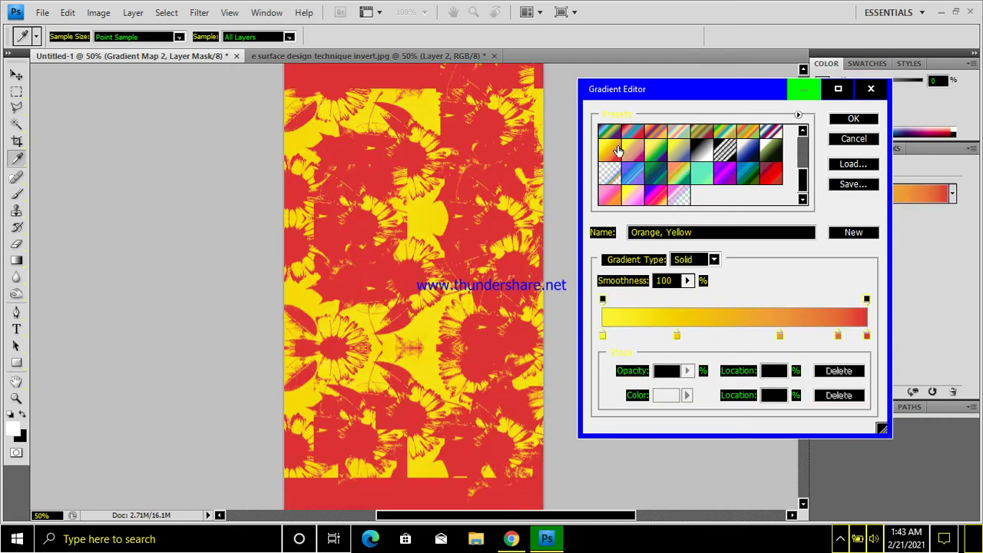
left_click(803, 131)
scroll(799, 143, "down", 2)
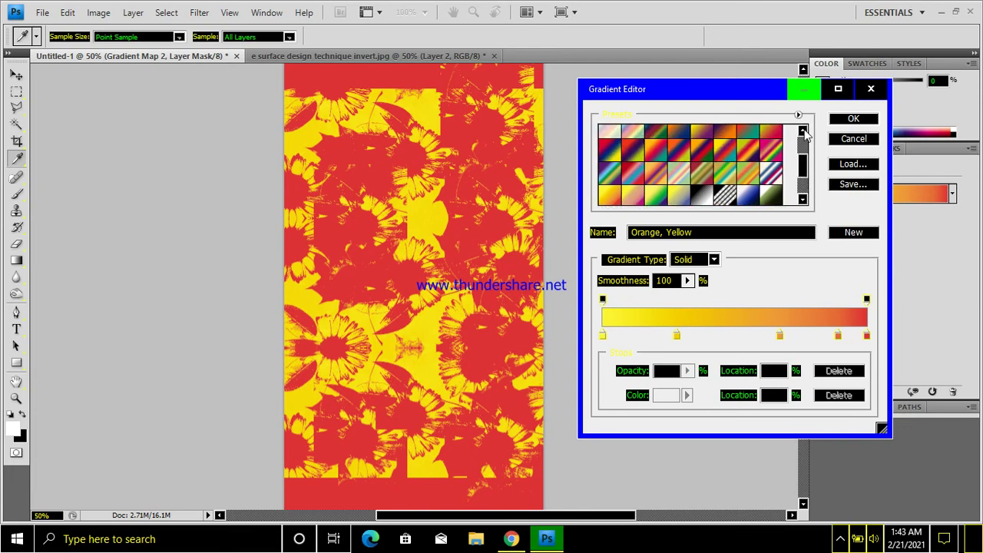
left_click(772, 177)
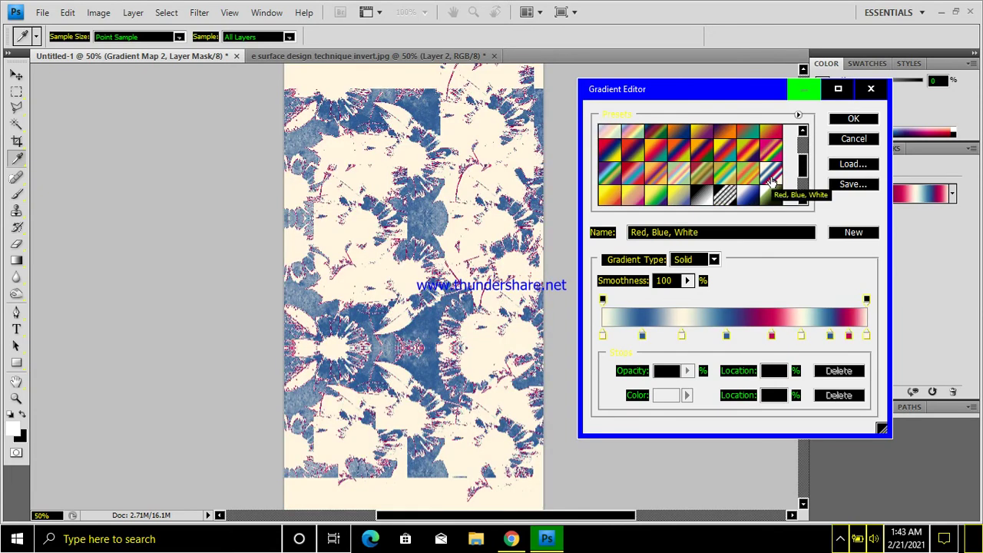
left_click(763, 135)
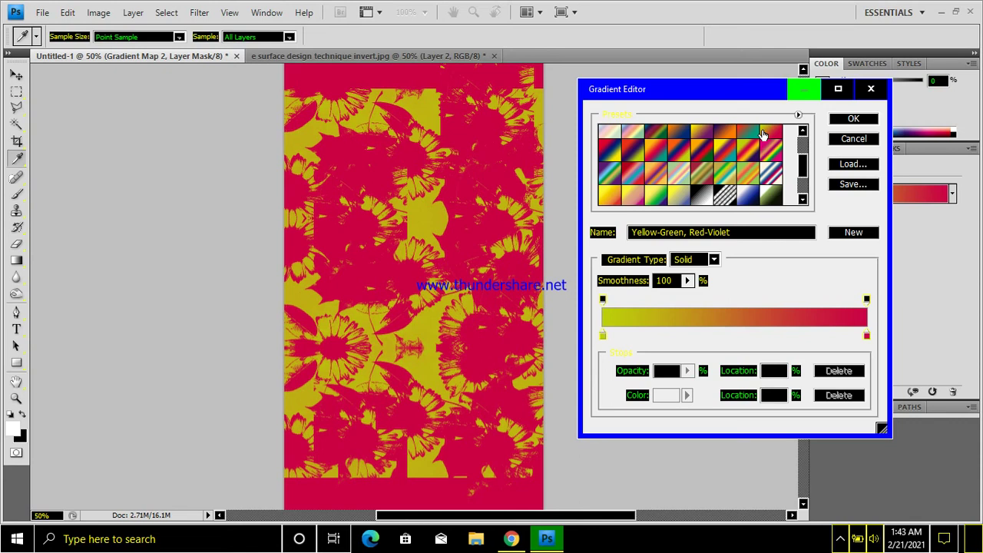
- Try the "Magenta, Yellow" preset, followed by fifth-row presets from "Orange, Purple, Red" back to "Purple, Green, Gold"
scroll(808, 132, "up", 5)
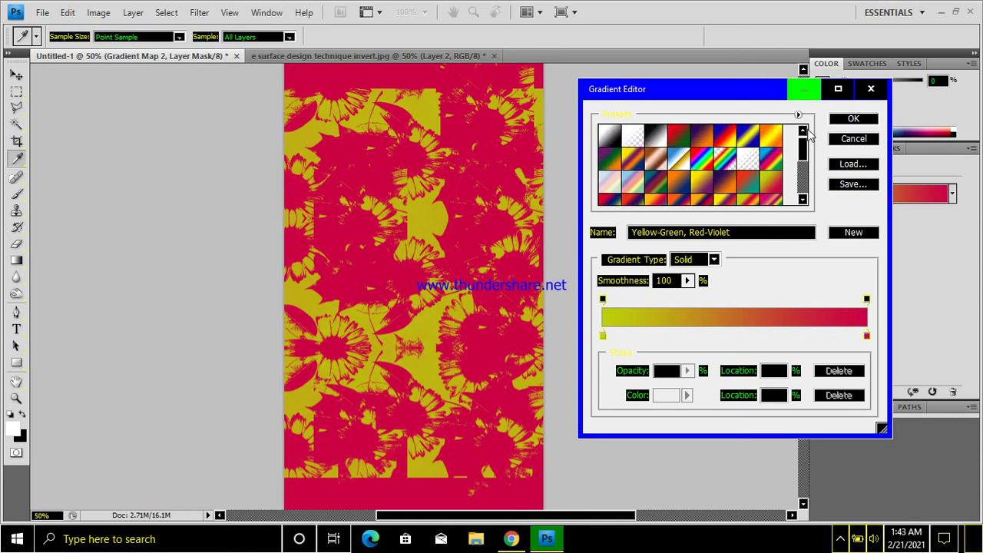
left_click_drag(803, 153, 801, 178)
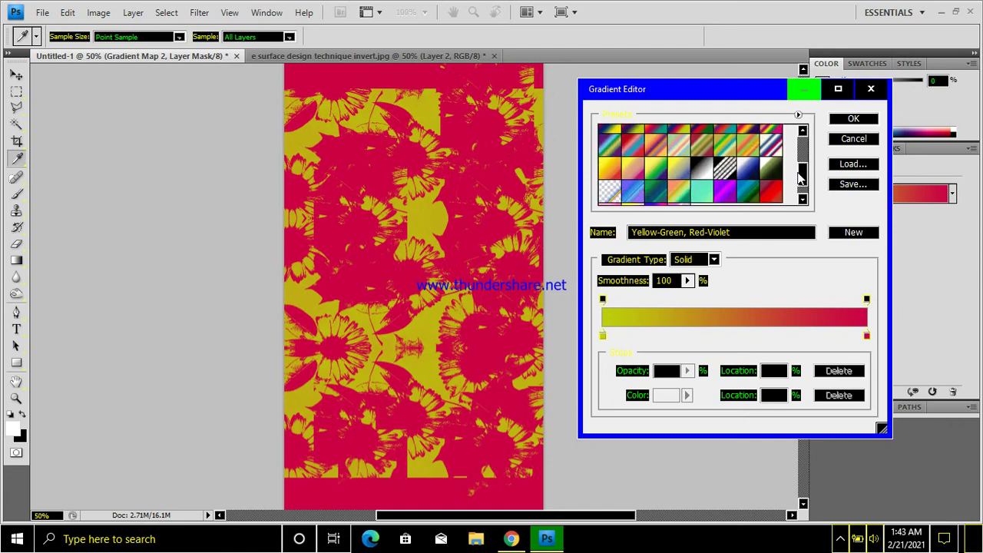
left_click(634, 178)
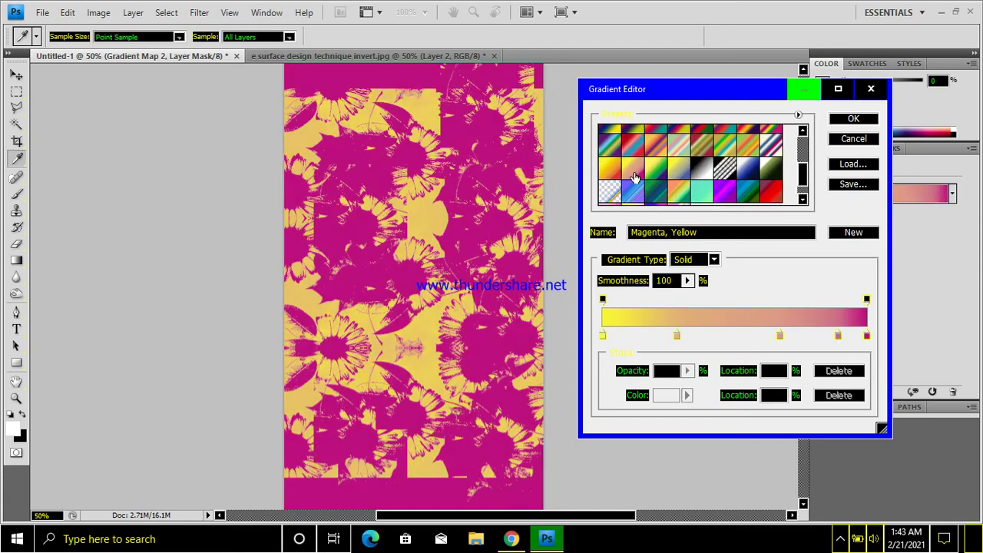
left_click(656, 149)
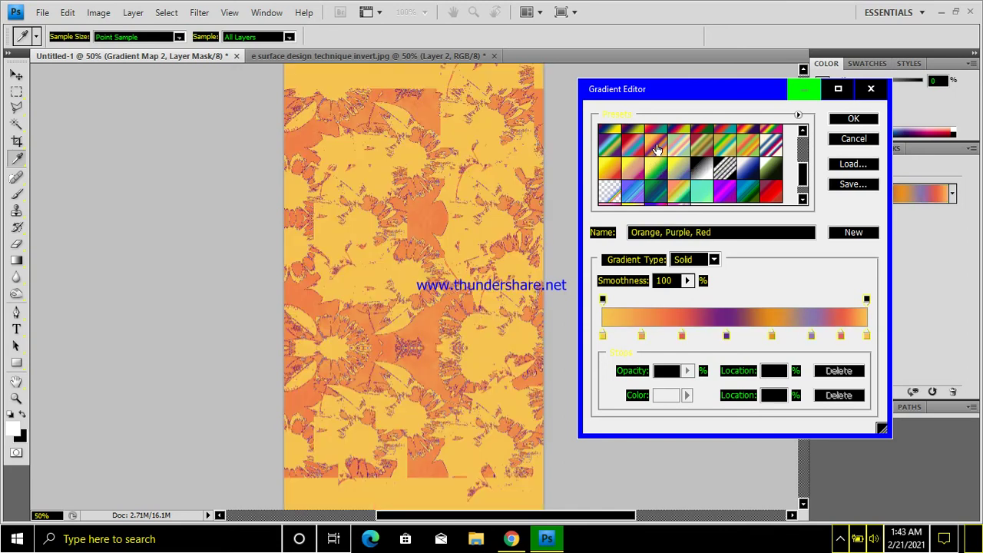
left_click(634, 151)
left_click(609, 153)
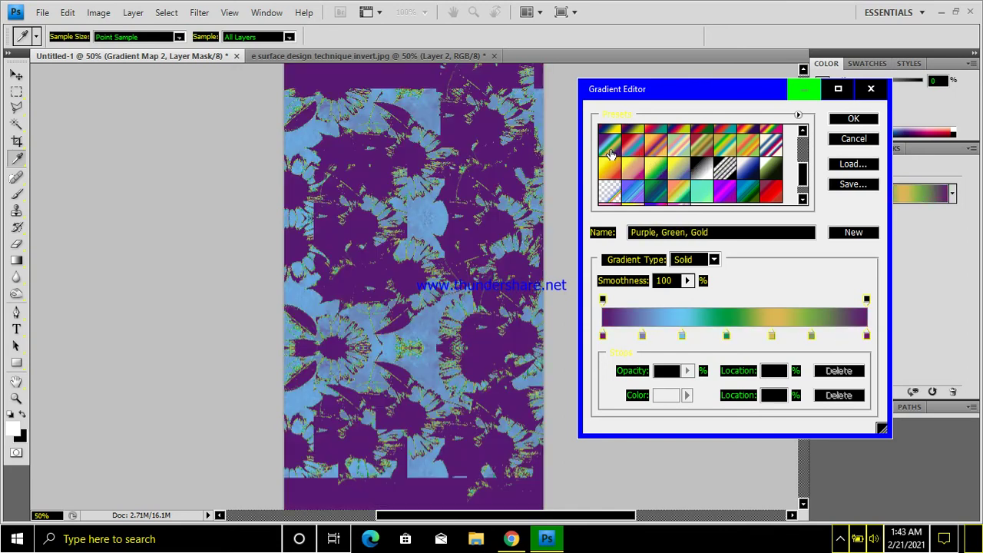
- Try the fourth-row "Red, Violet, Yellow-Green" preset, then apply "Yellow, Magenta, Teal" to the floral pattern
left_click(629, 136)
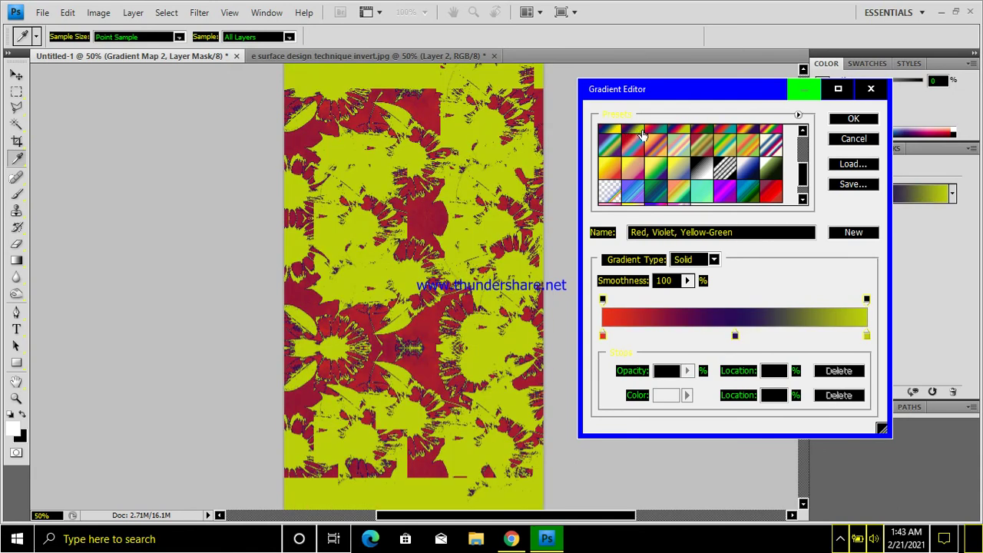
left_click(646, 135)
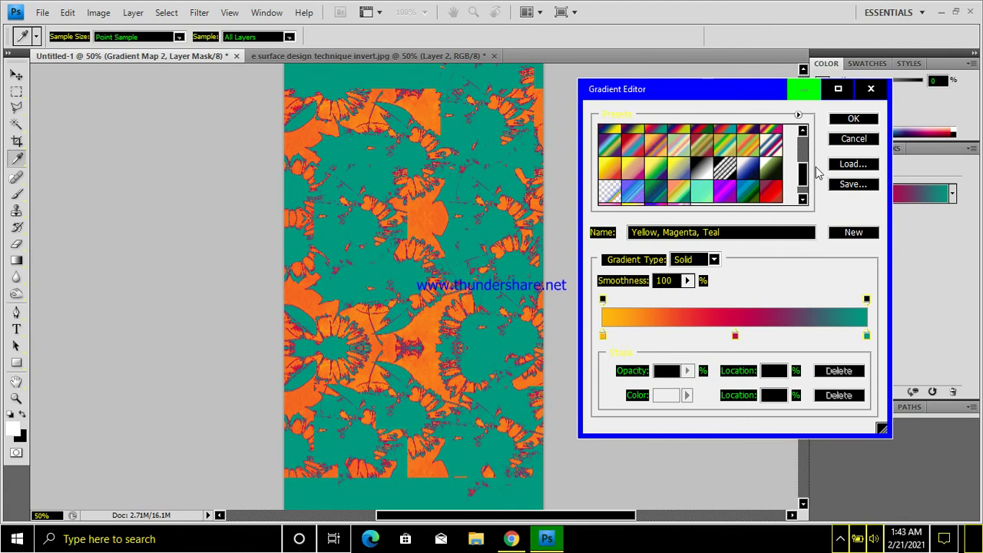
left_click(801, 132)
left_click(802, 132)
left_click(802, 133)
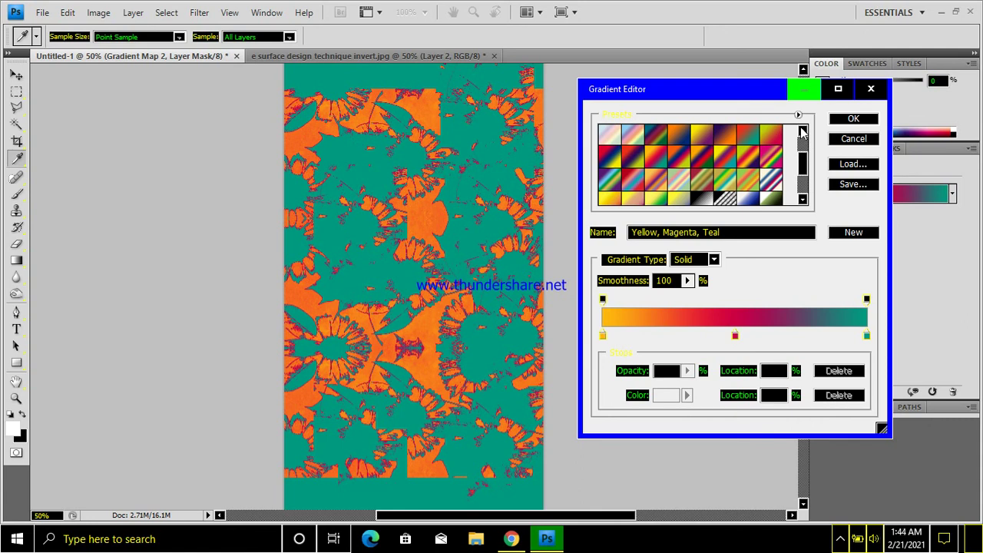